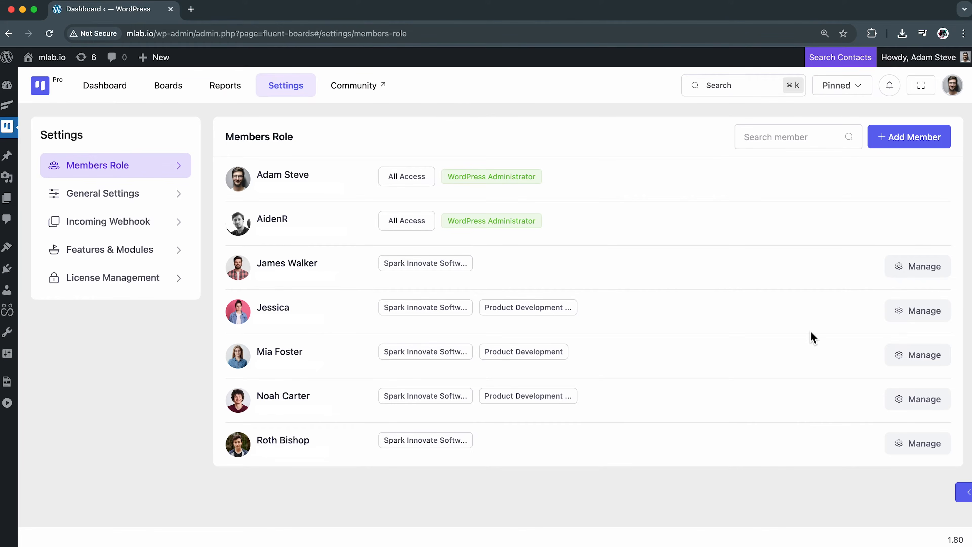
Promote the fourth member in the Members Role list to FluentBoards Admin
click(926, 314)
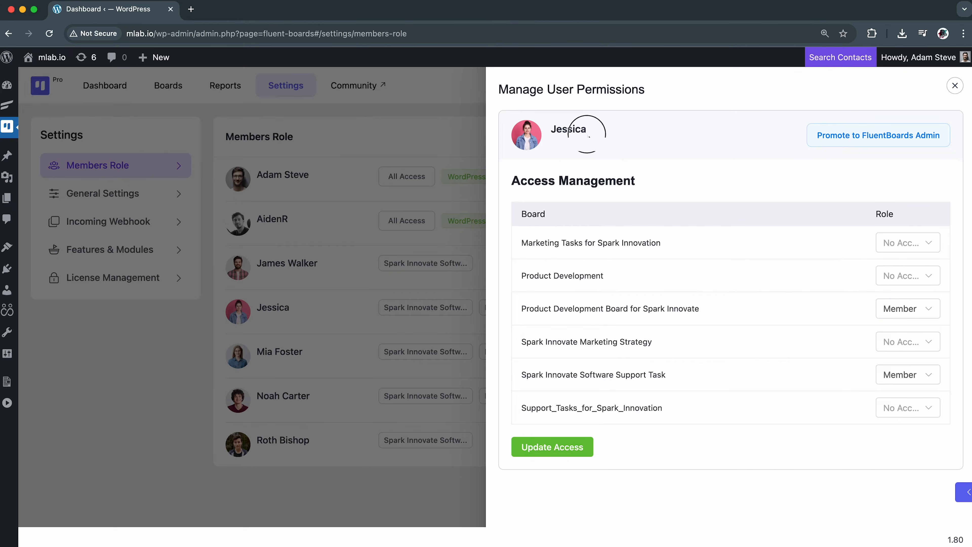
drag(592, 136, 548, 137)
click(723, 141)
click(888, 143)
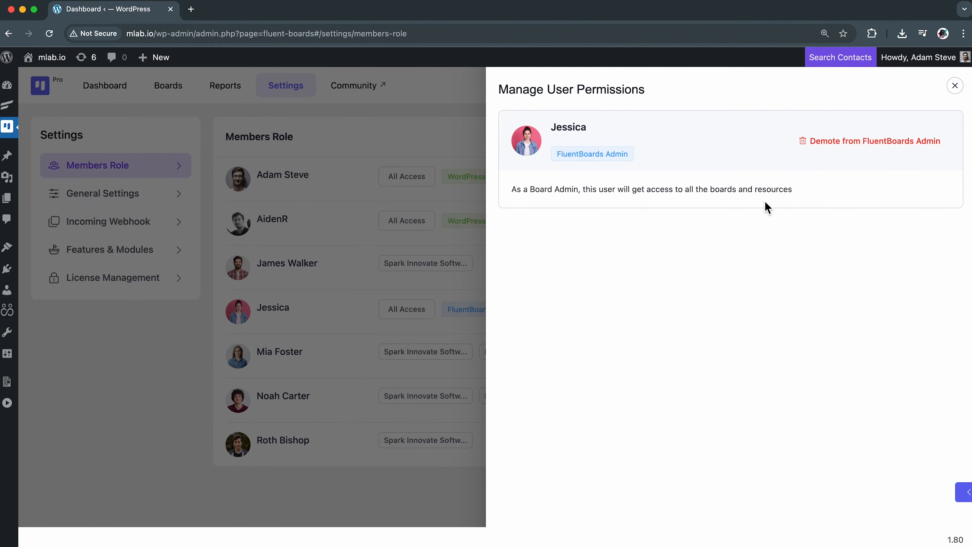
drag(512, 189, 818, 187)
click(810, 206)
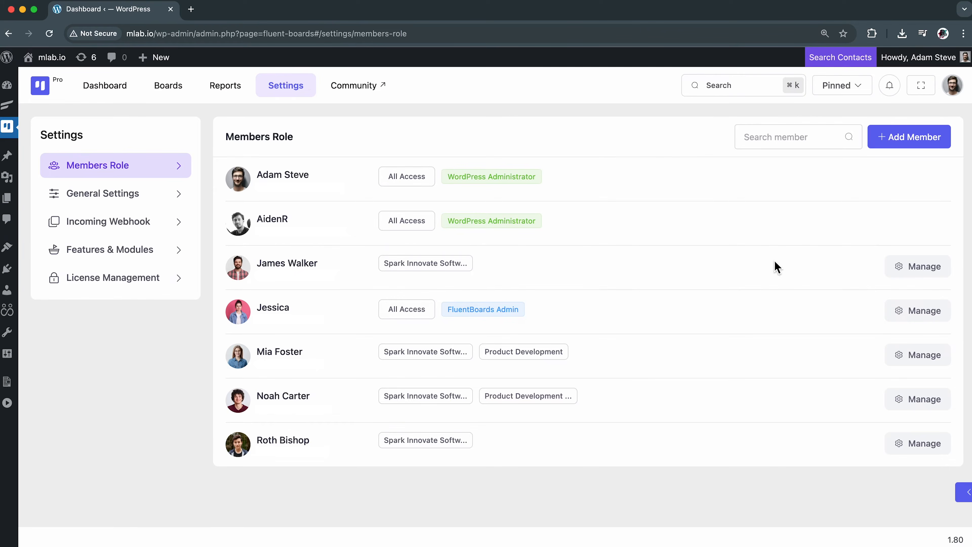
Give the third listed member Viewer on Marketing Tasks for Spark Innovation, Member on Product Development and Manager on Spark Innovate Software Support Task, and save the access
click(928, 273)
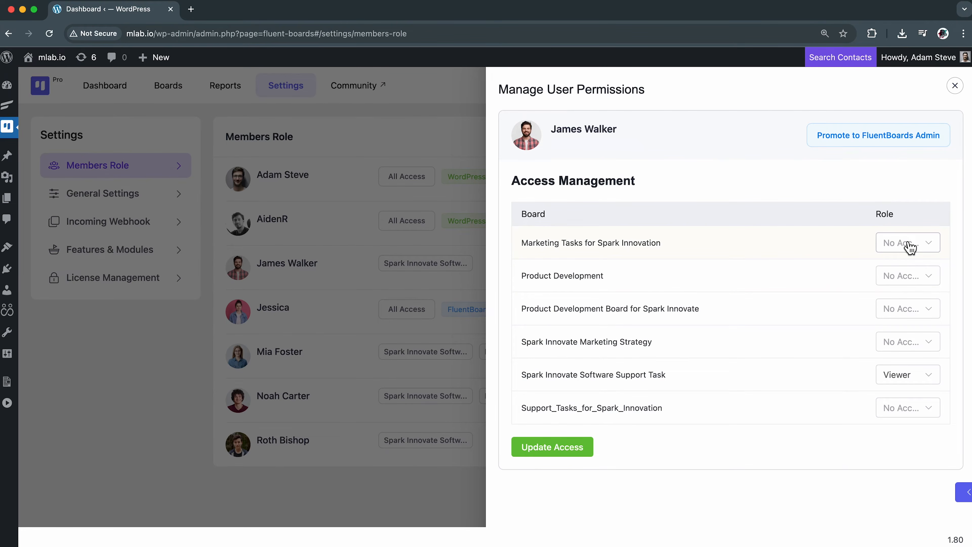
click(918, 248)
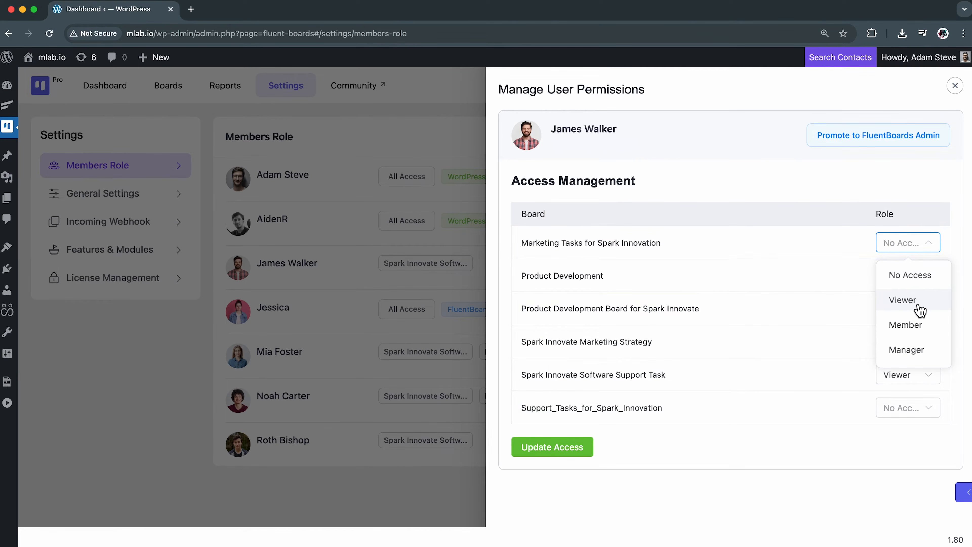
click(928, 307)
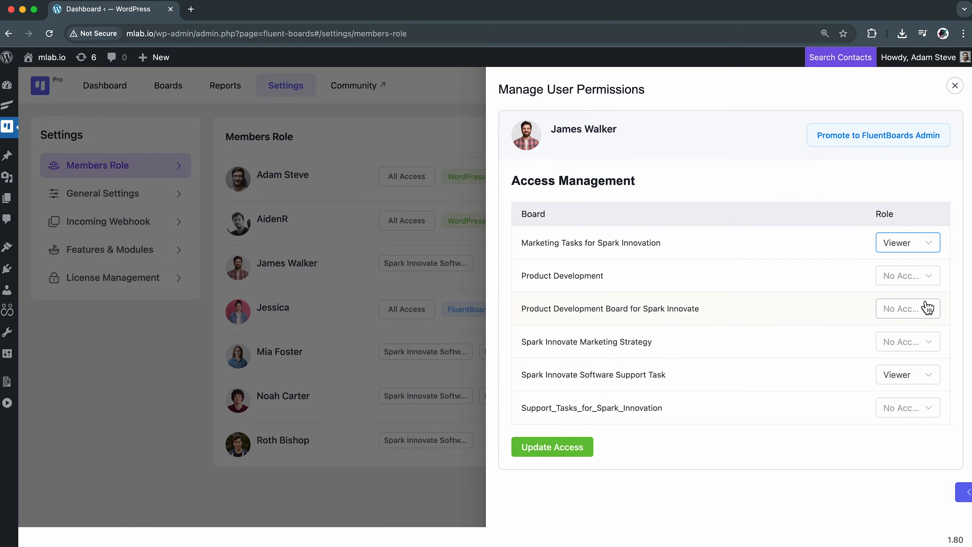
click(919, 279)
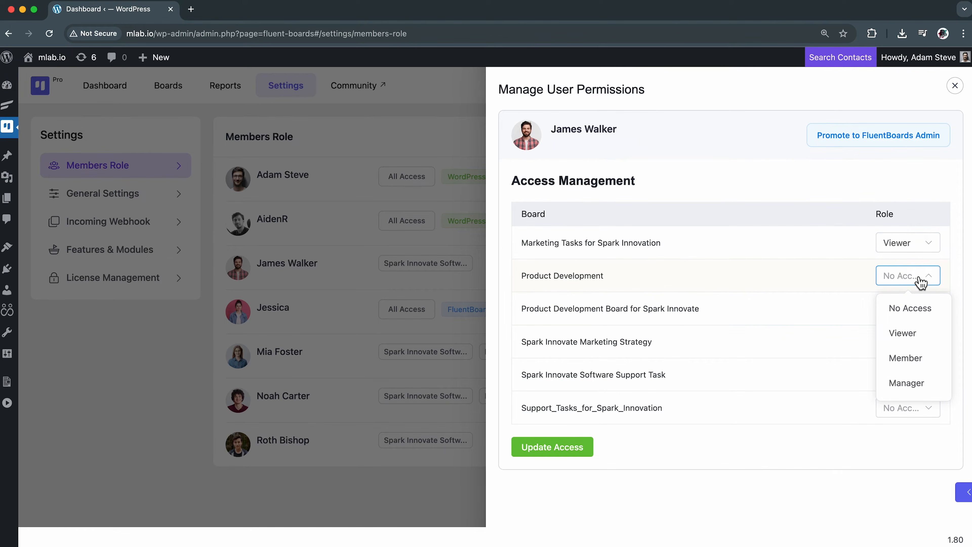
click(921, 367)
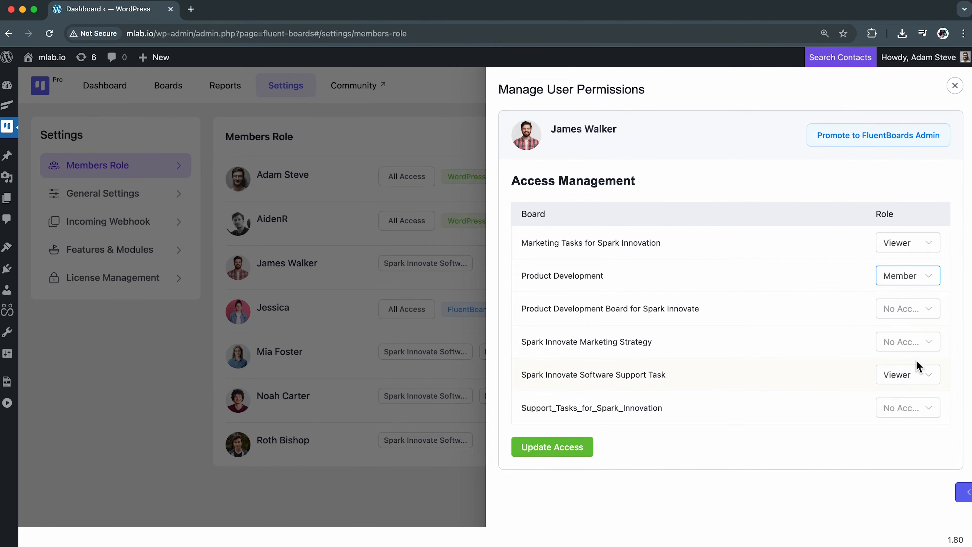
click(915, 379)
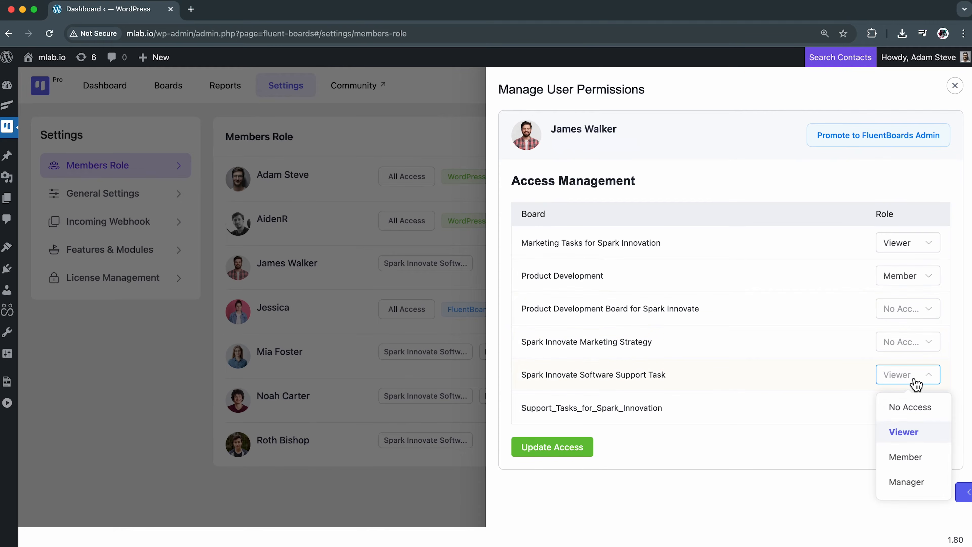
click(921, 482)
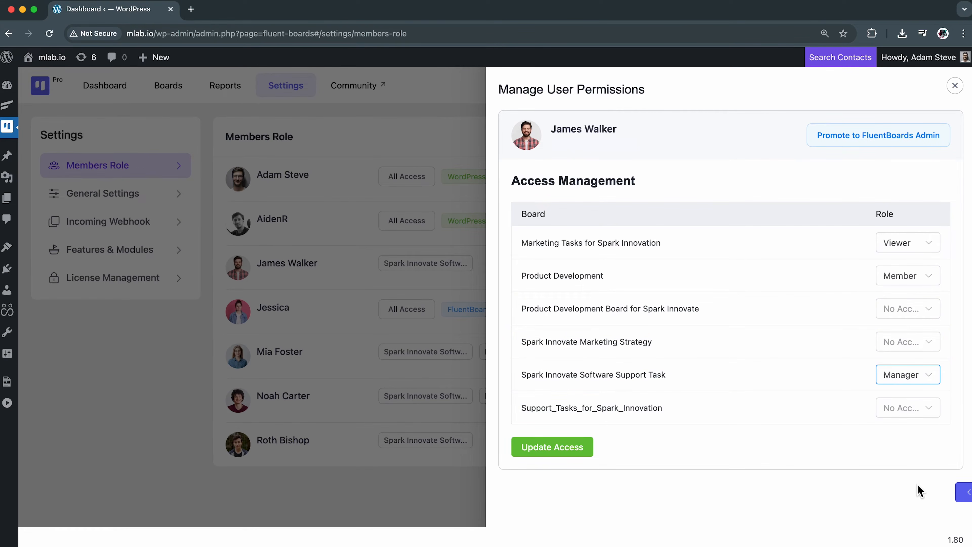
click(560, 454)
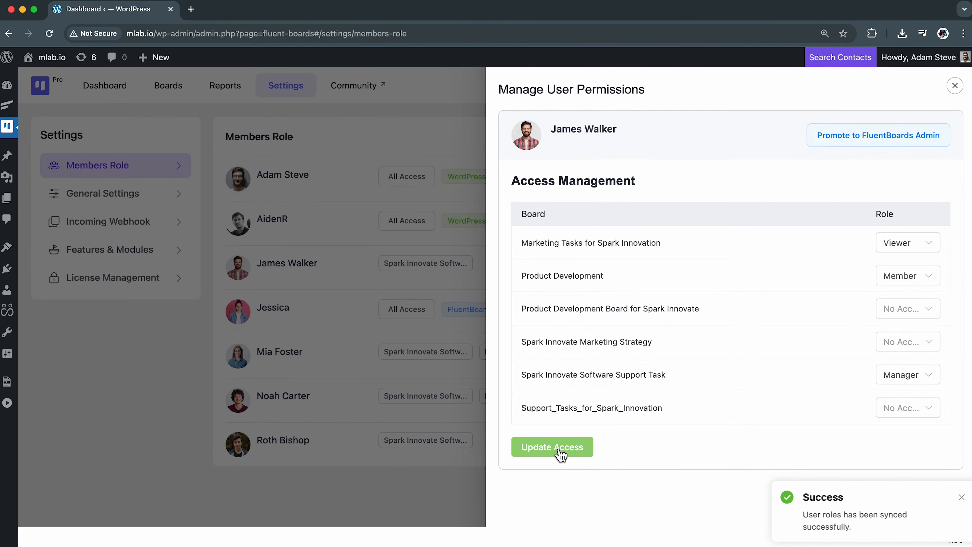
click(956, 85)
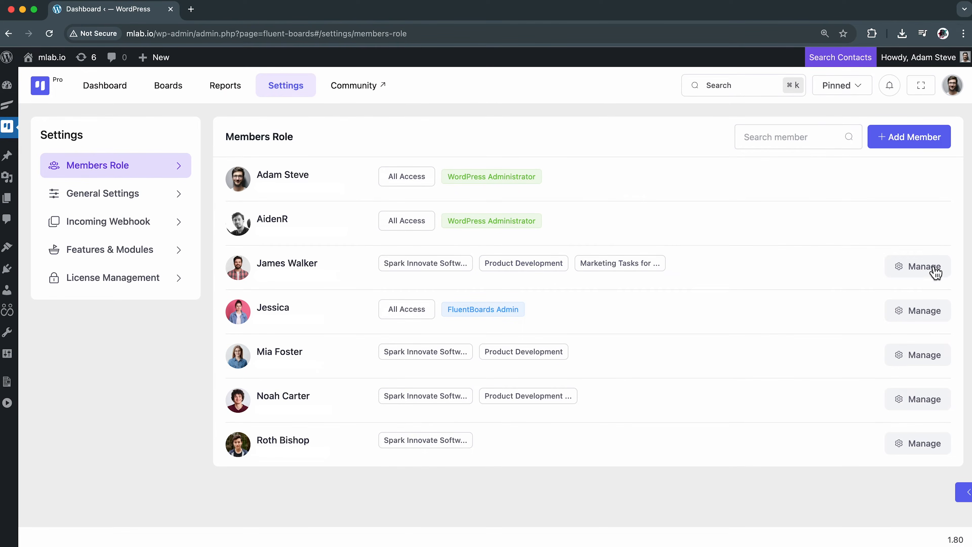
Review the third listed member's board permissions and the role options for Marketing Tasks for Spark Innovation
click(907, 266)
click(923, 246)
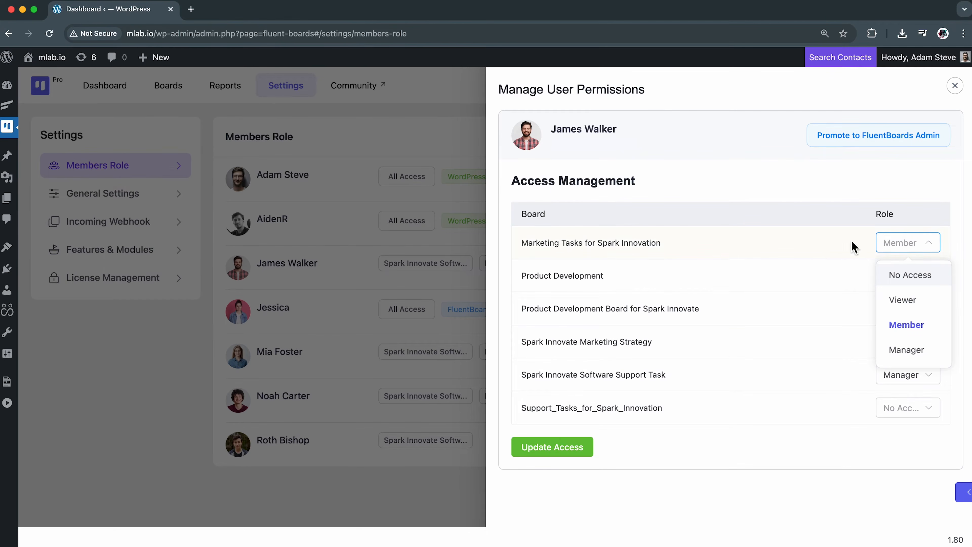
click(828, 256)
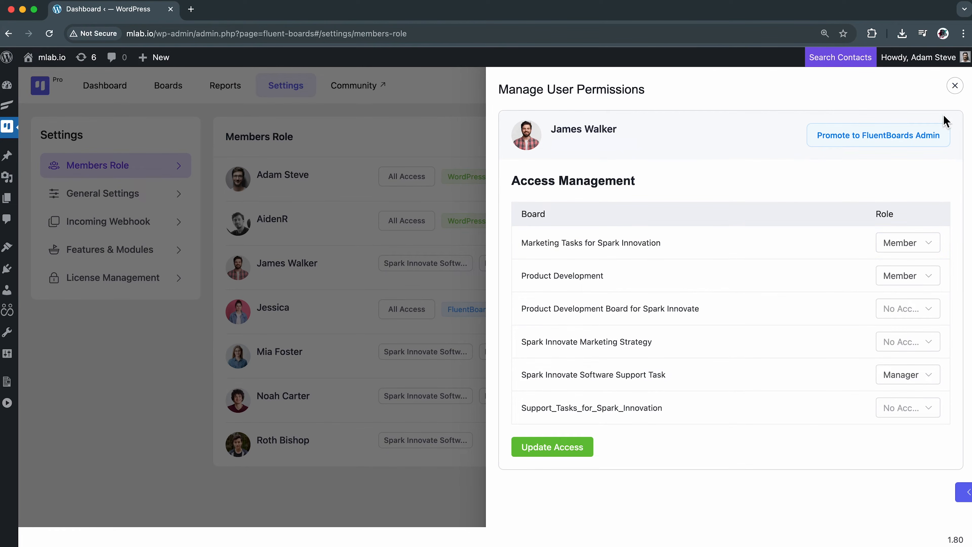
click(955, 86)
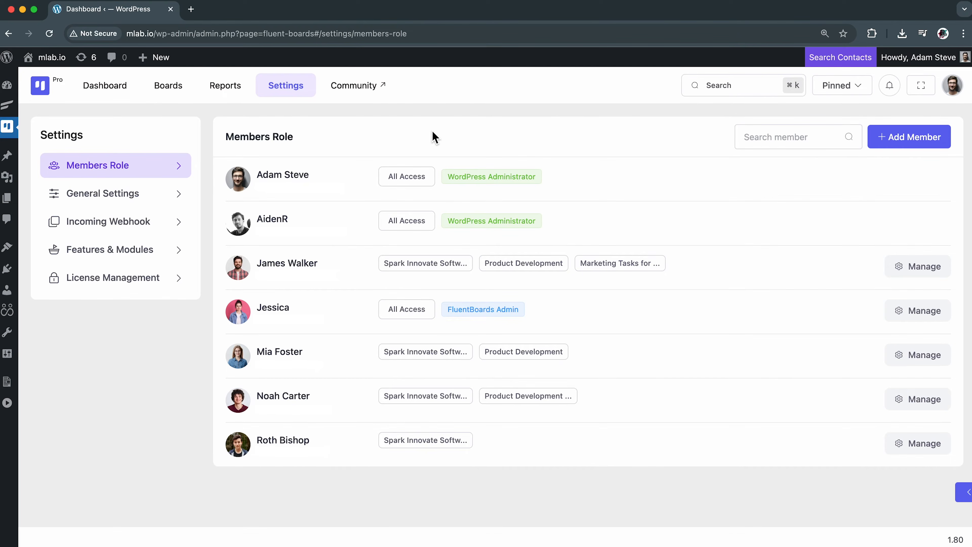
Look through the General Settings, Features & Modules and License Management pages, and return to Members Role
click(145, 195)
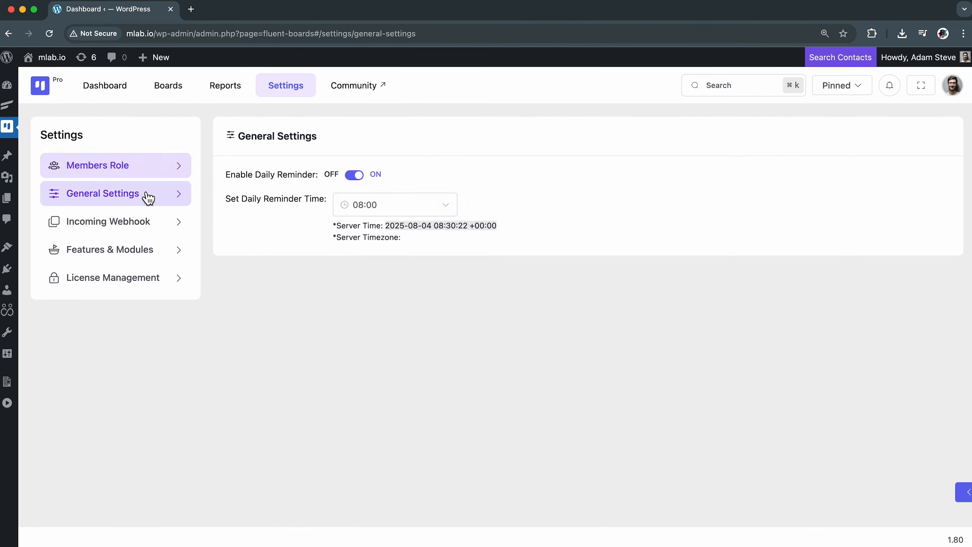
click(143, 251)
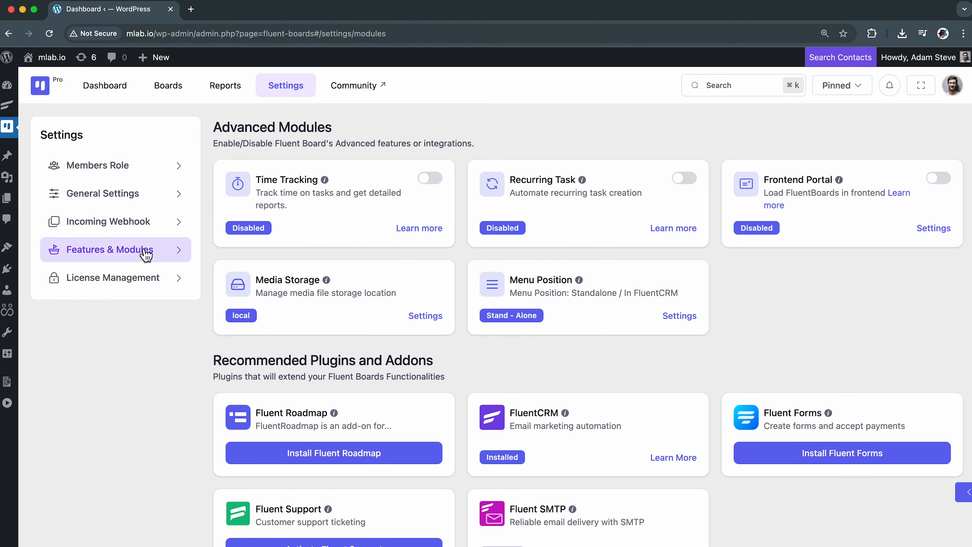
click(137, 286)
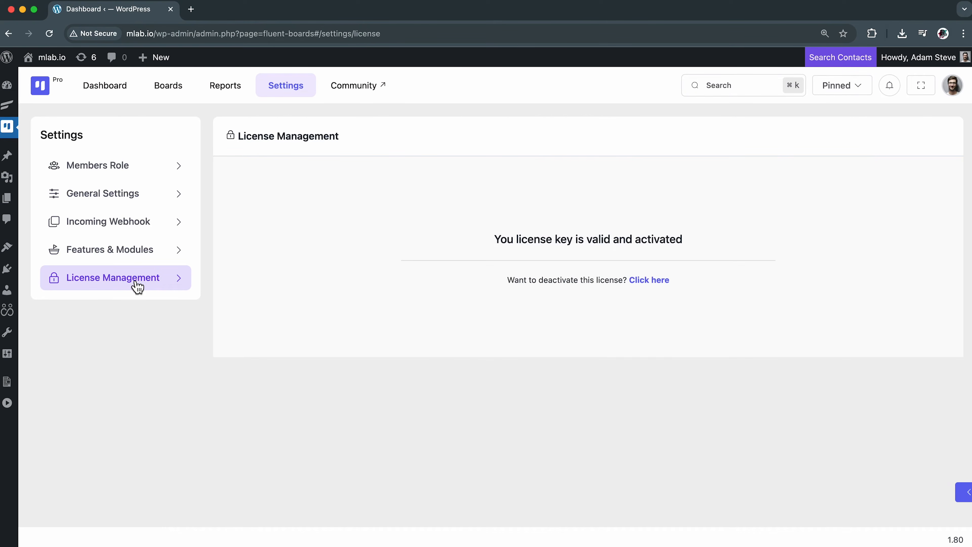
click(136, 174)
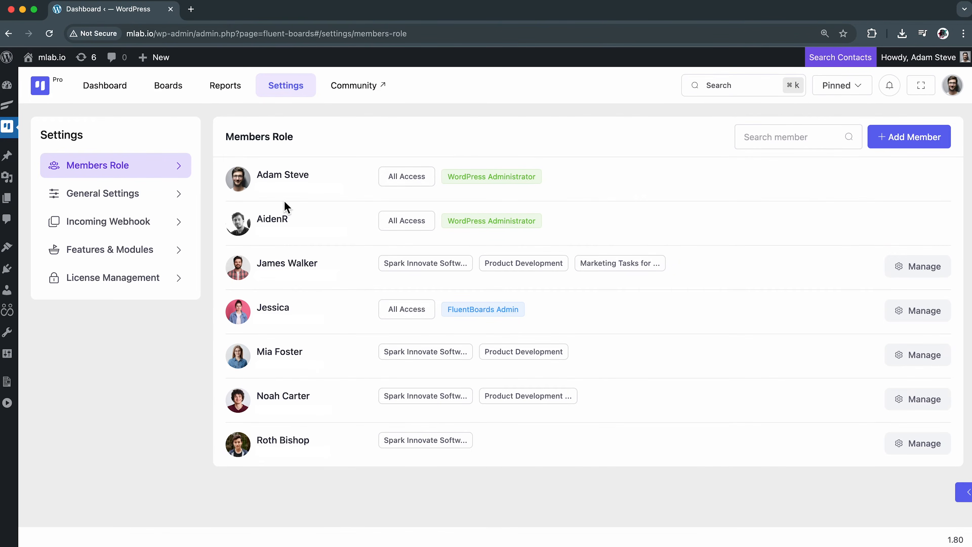
Enable the Frontend Portal module in its Frontend Panel Settings under Features & Modules
click(119, 265)
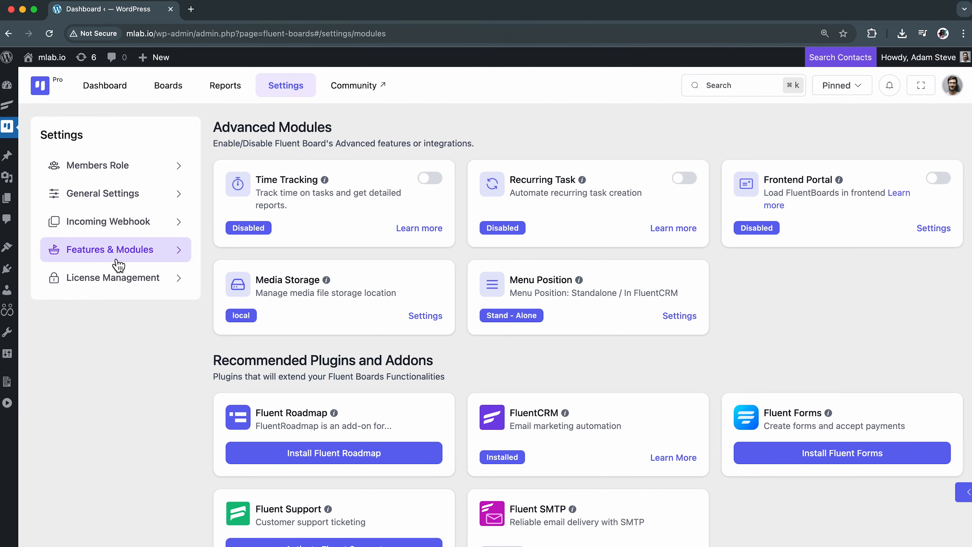
drag(765, 181, 837, 181)
click(868, 181)
click(936, 229)
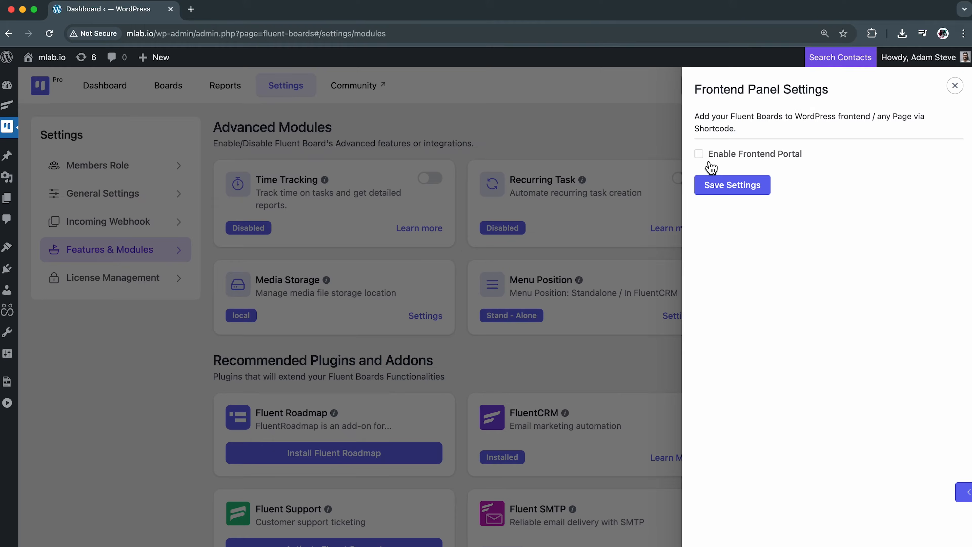
click(701, 154)
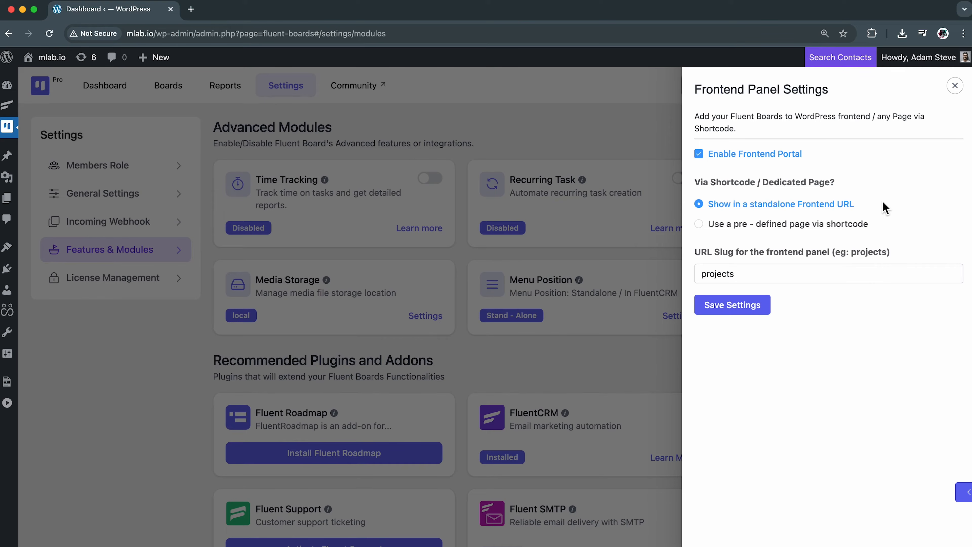
Set the frontend panel's URL slug to "Spark Innovate Support Project" and save the settings
drag(692, 255, 896, 255)
click(911, 229)
click(813, 270)
double_click(796, 272)
text(Spark Innovate Support P)
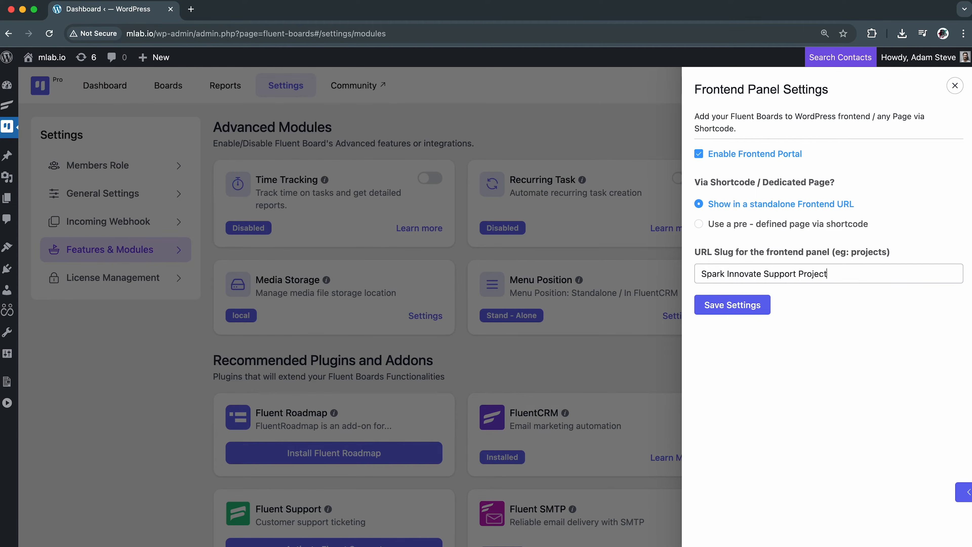
click(733, 311)
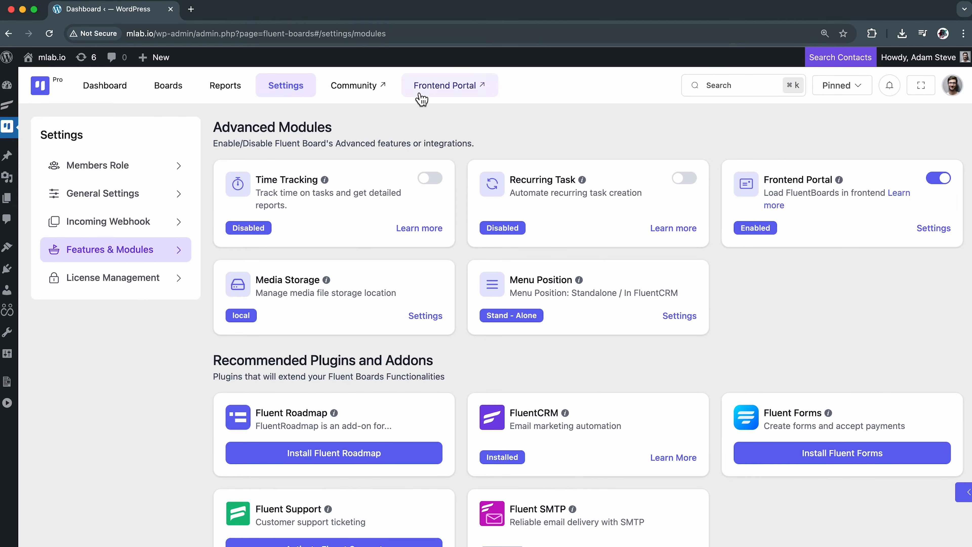
Open the frontend portal and examine its dashboard and boards
click(454, 88)
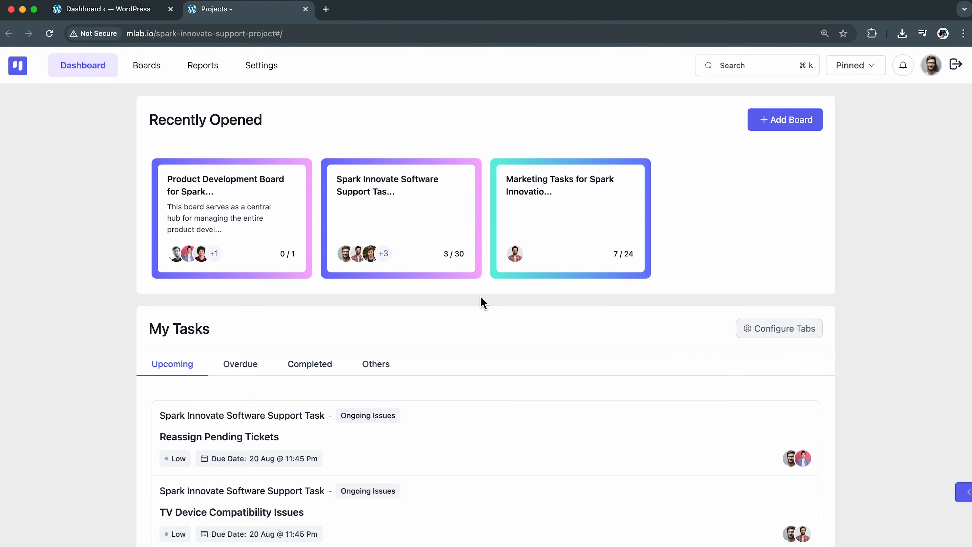
scroll(482, 348, down, 8)
scroll(482, 352, up, 8)
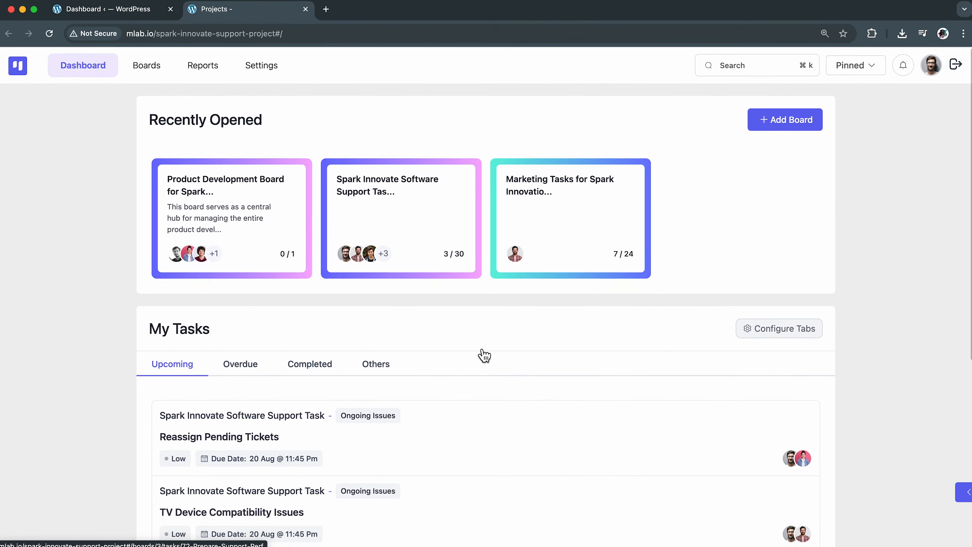
click(149, 67)
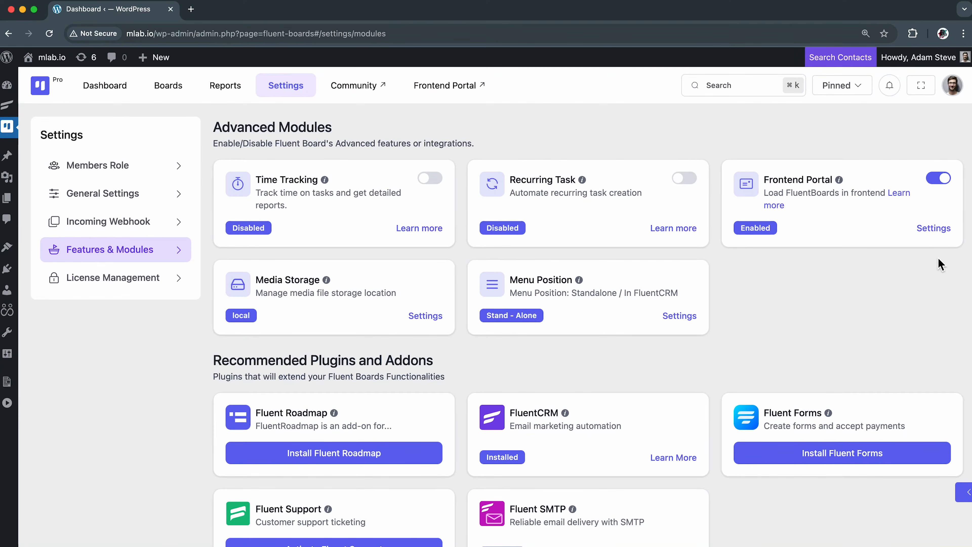
Switch the Frontend Portal to a pre-defined page via shortcode and choose the Project Management Board page
click(934, 229)
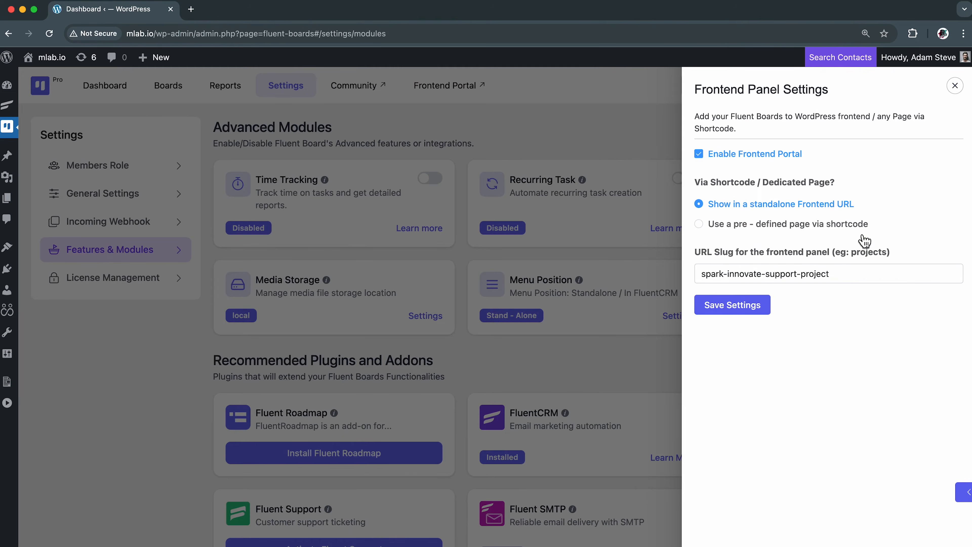
click(702, 228)
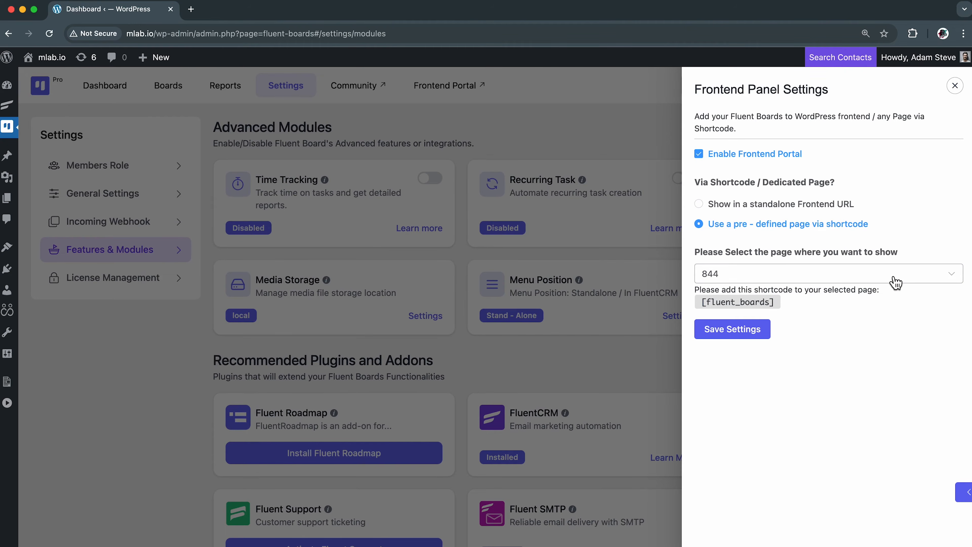
click(922, 277)
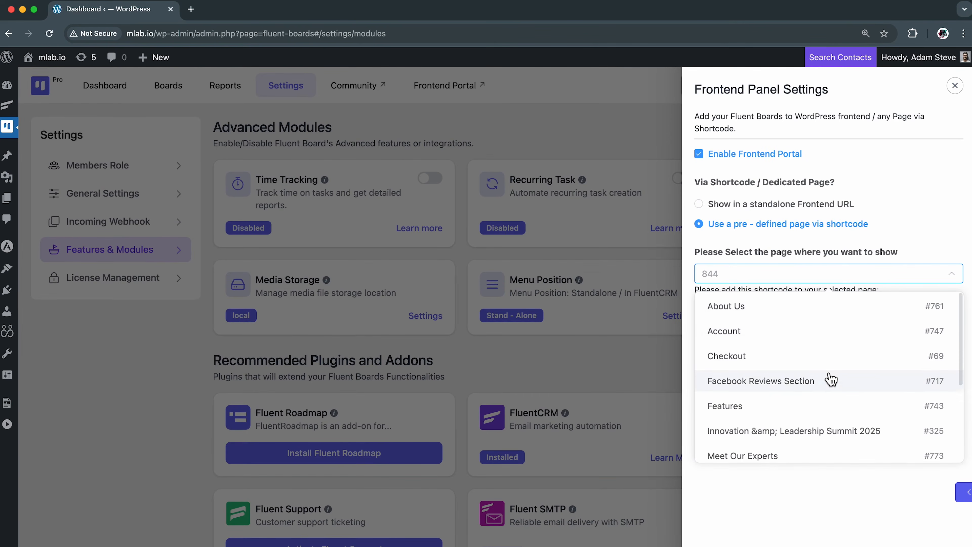
scroll(827, 376, down, 4)
scroll(832, 380, down, 1)
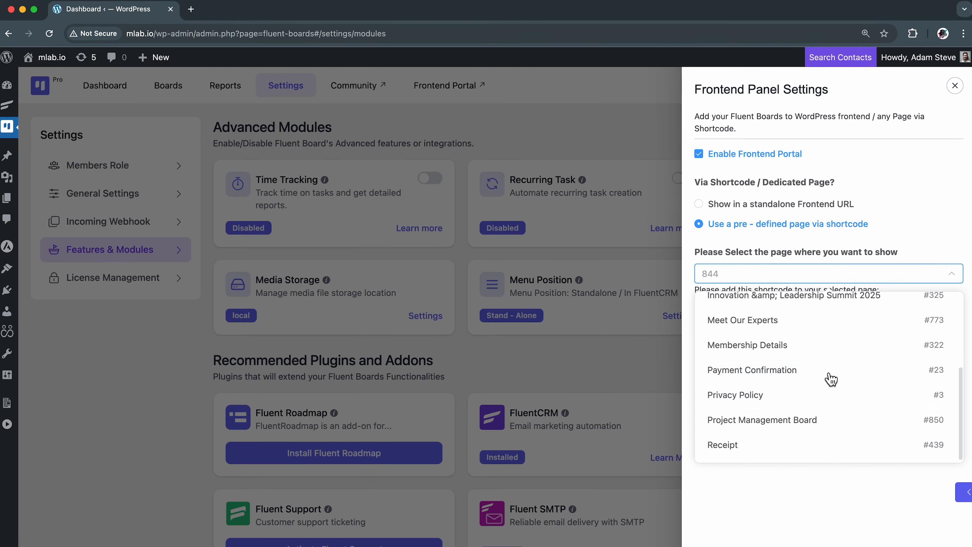
click(850, 429)
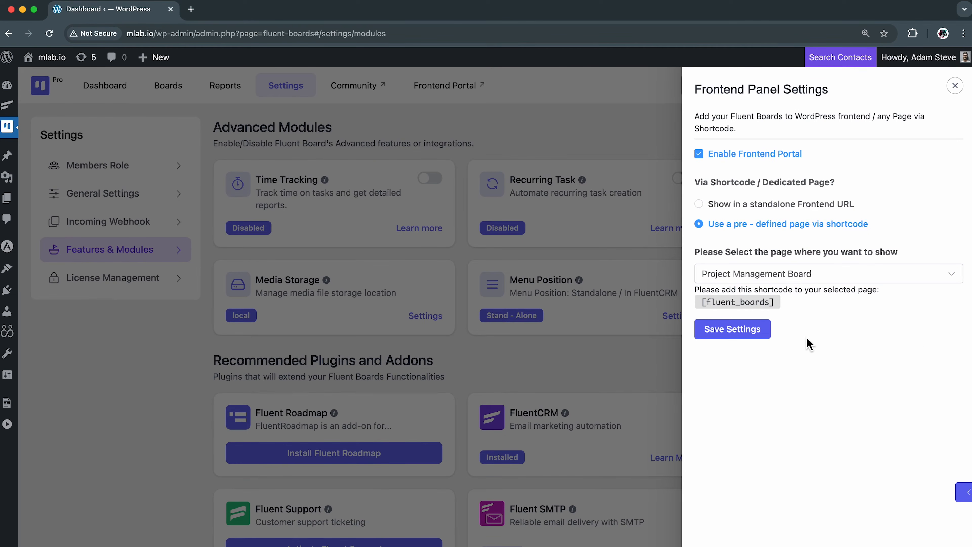
Copy the [fluent_boards] shortcode and save the Frontend Panel Settings
drag(696, 298, 889, 307)
click(891, 306)
click(745, 304)
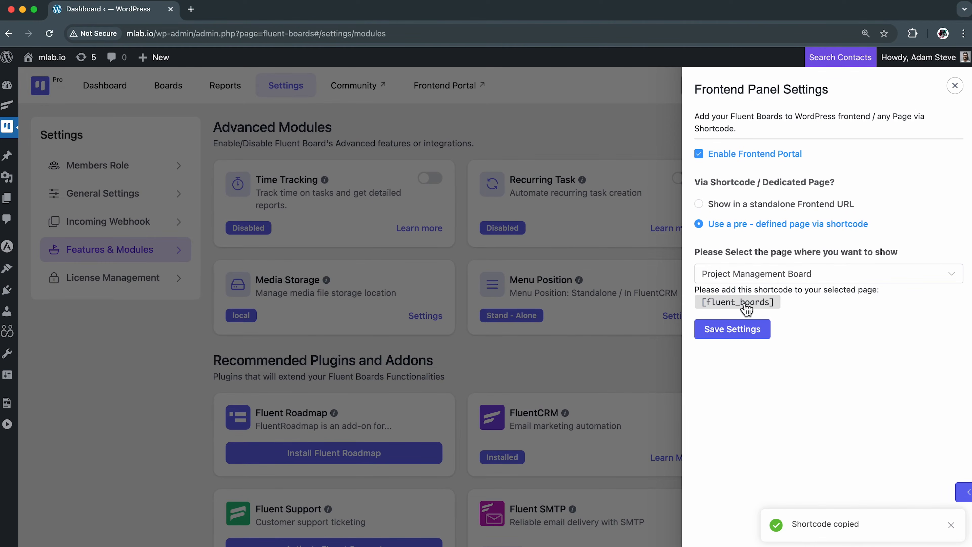
click(743, 338)
Open the list of all WordPress pages in a new browser tab
mouse_move(6, 198)
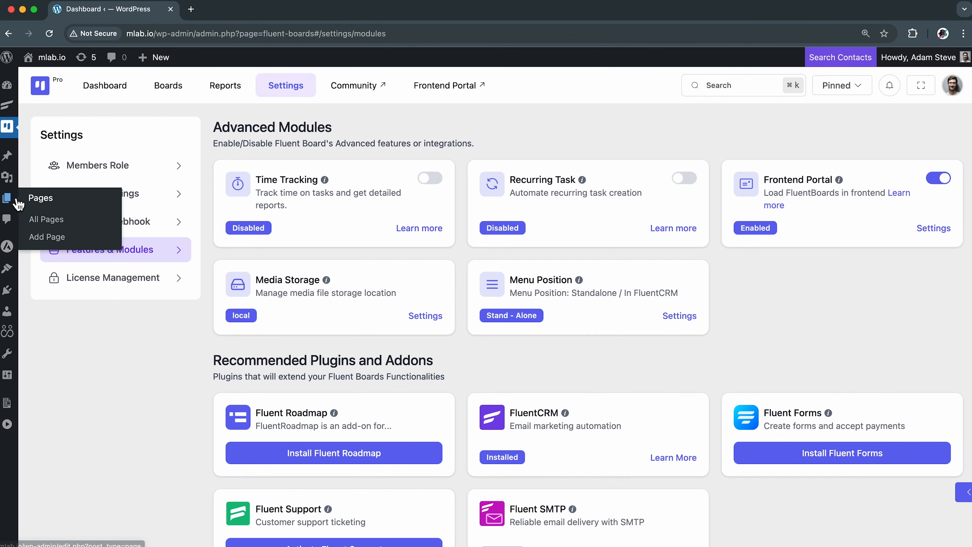
right_click(56, 219)
click(94, 222)
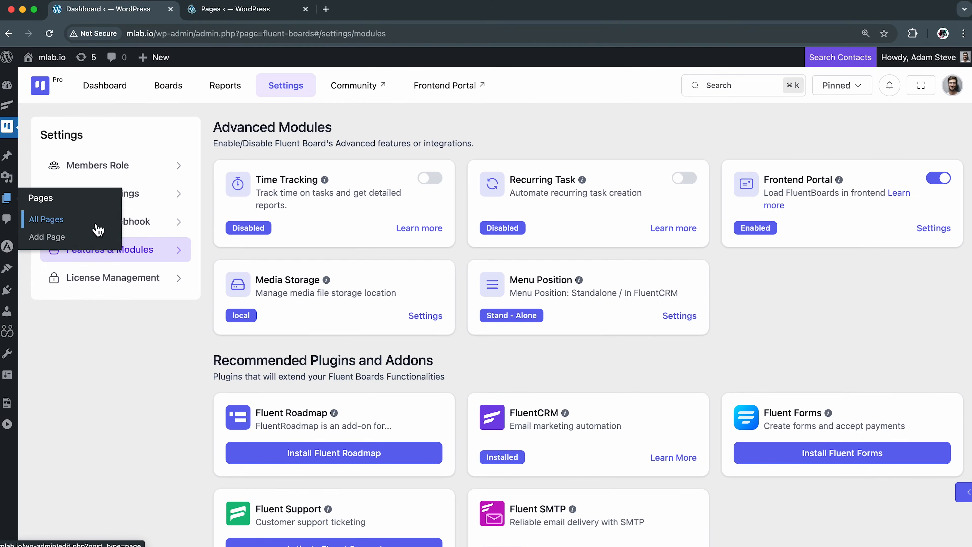
Find the Project Management Board page in the pages list and open it for editing
click(254, 15)
scroll(256, 289, down, 5)
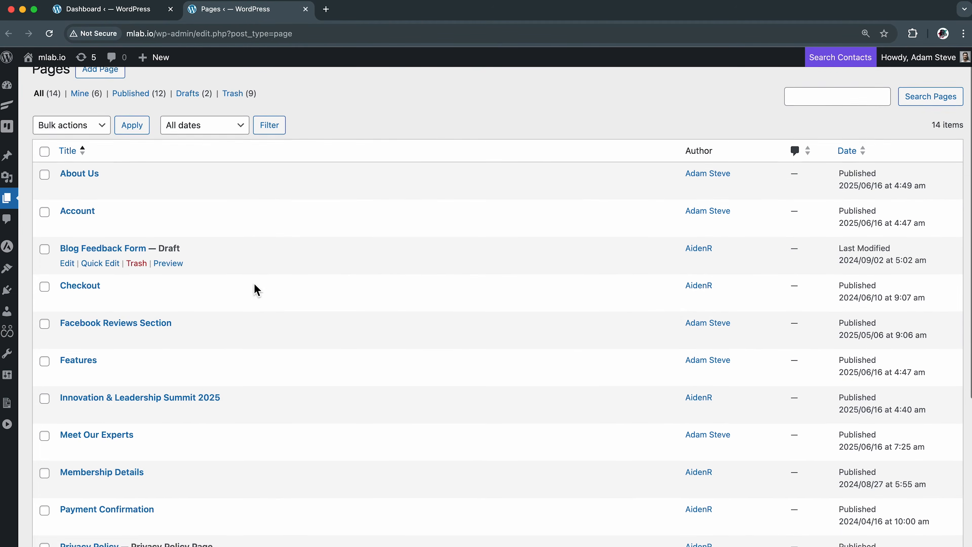
click(69, 429)
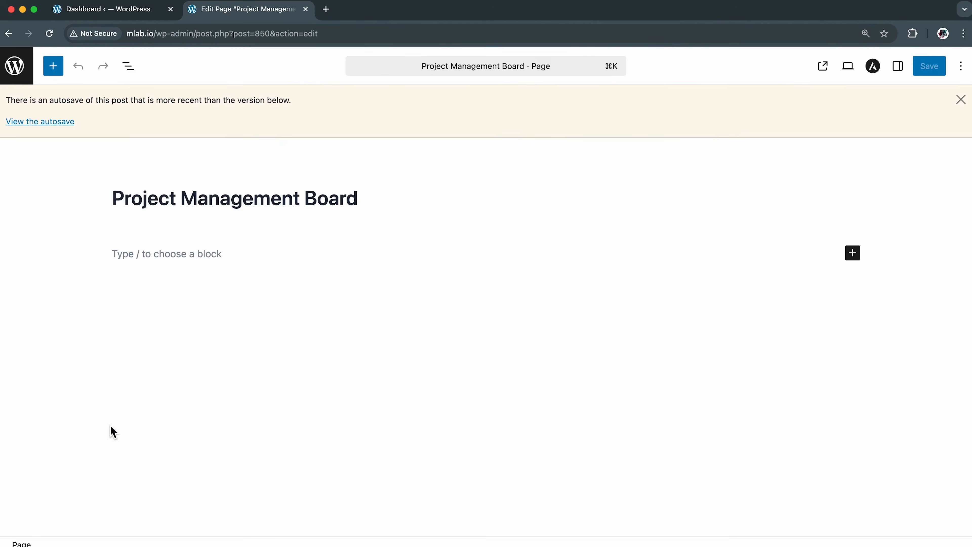
Add a Shortcode block containing [fluent_boards] to the Project Management Board page and save the page
click(852, 253)
click(751, 349)
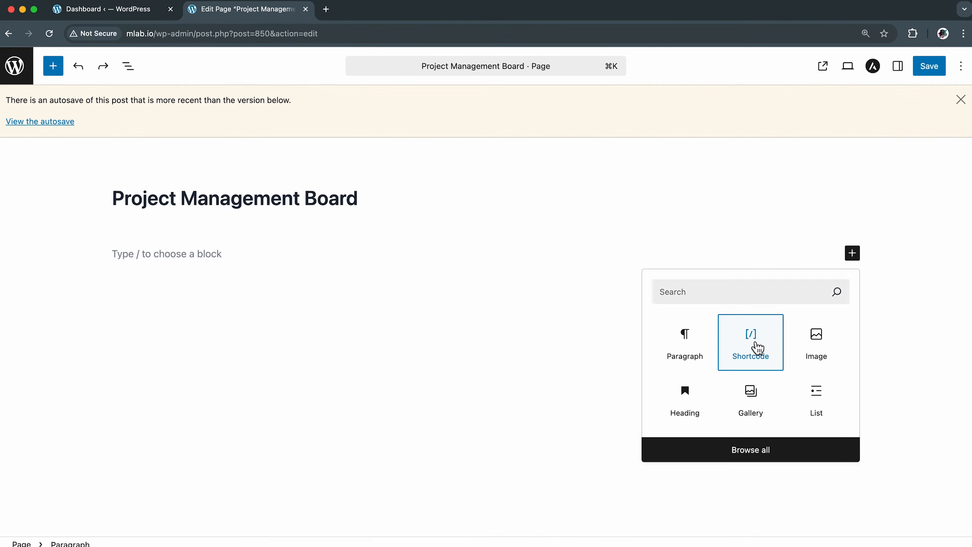
click(273, 298)
key(super+v)
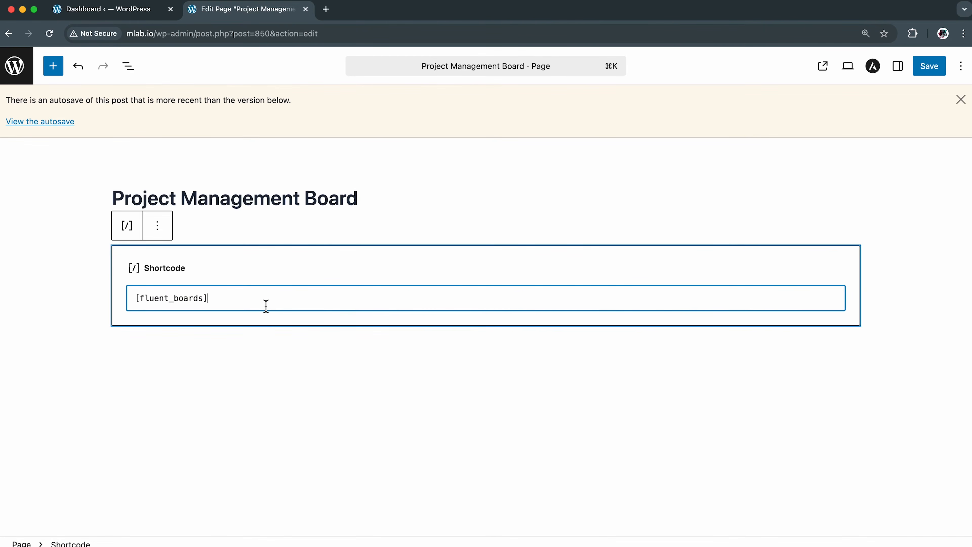
click(934, 67)
Preview the Project Management Board page in a new tab and examine its dashboard, full upcoming task list and boards
click(848, 65)
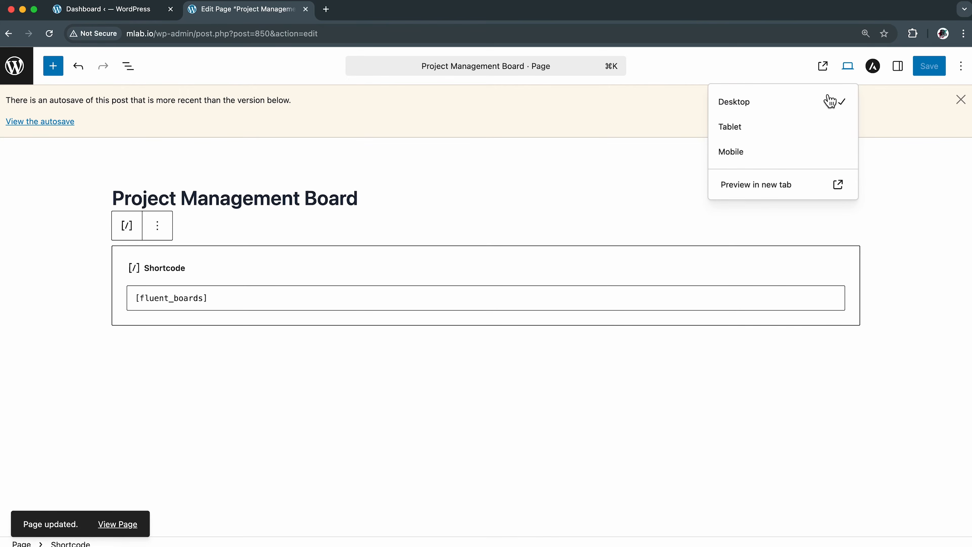
click(772, 189)
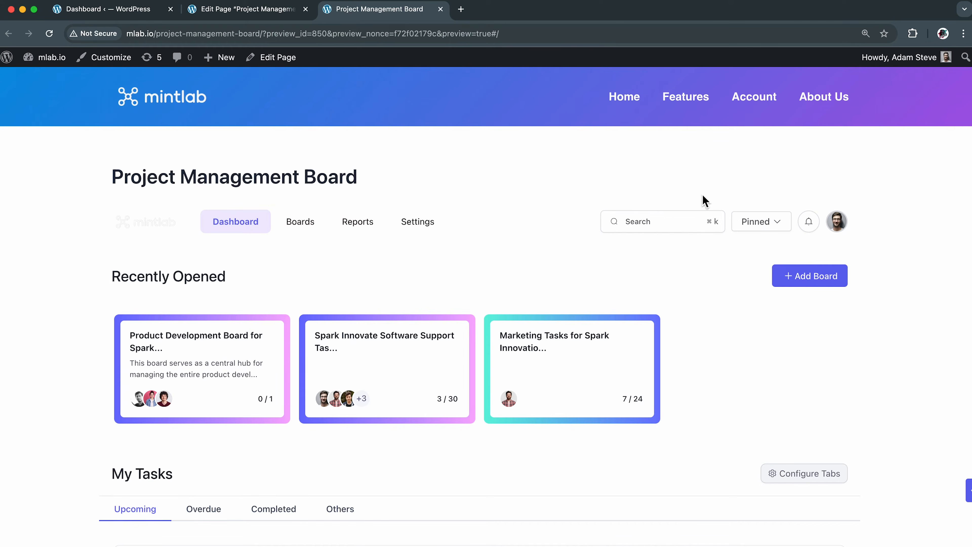
scroll(383, 222, down, 10)
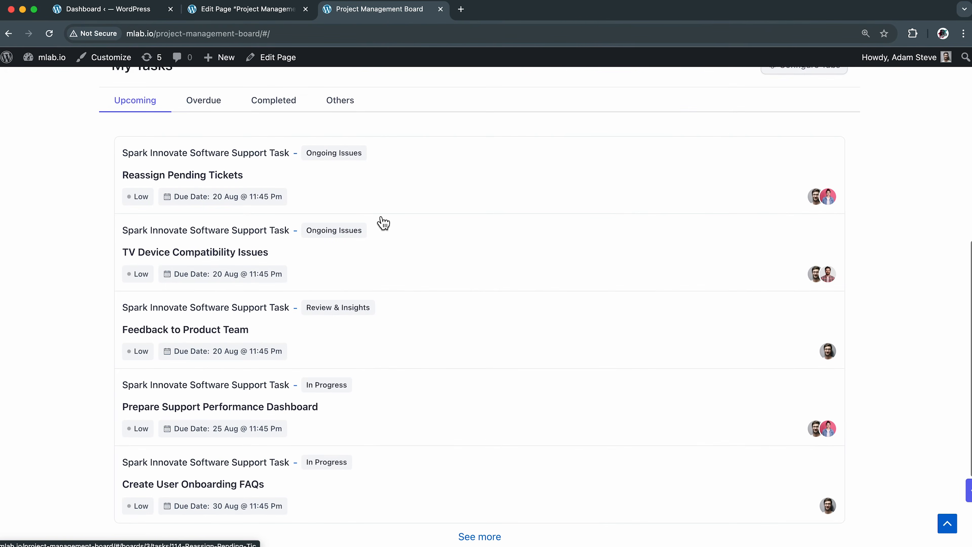
click(497, 467)
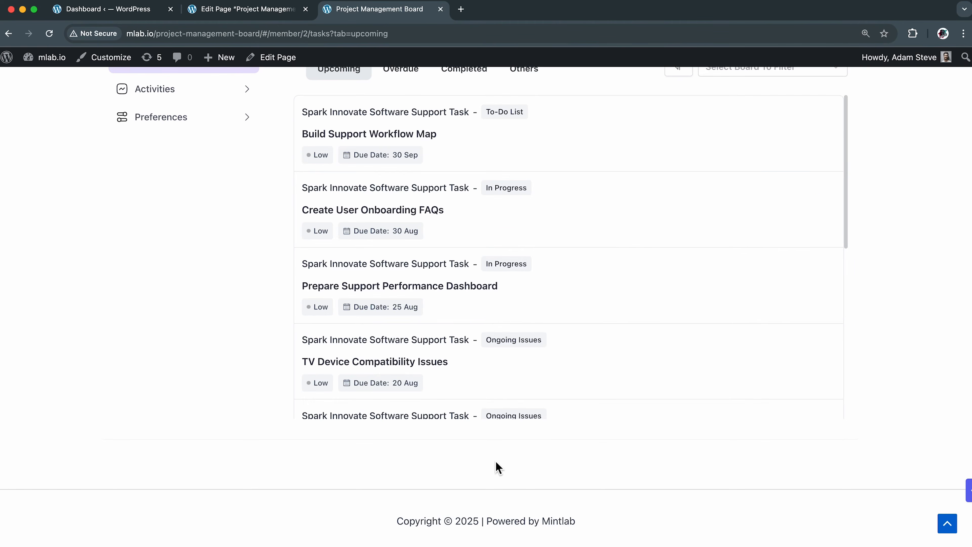
scroll(527, 321, up, 8)
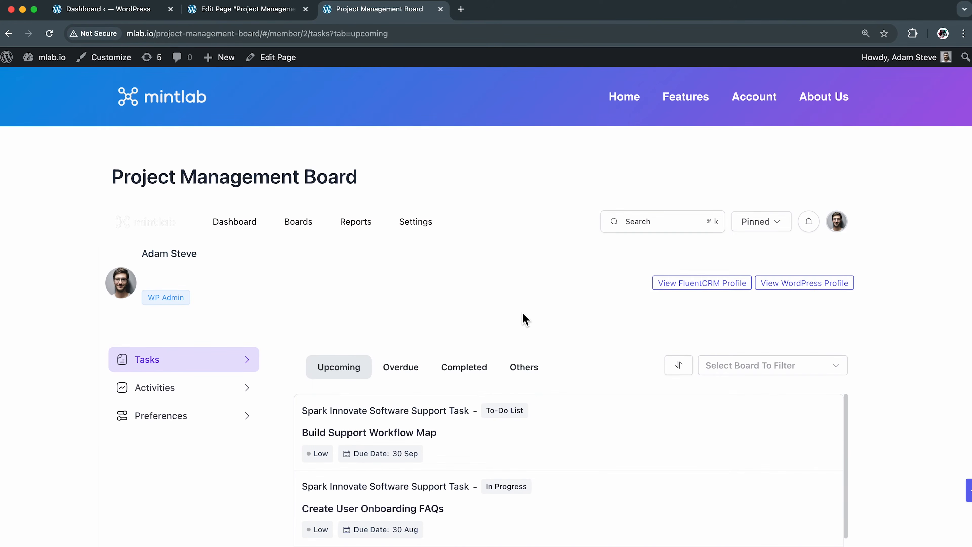
click(301, 230)
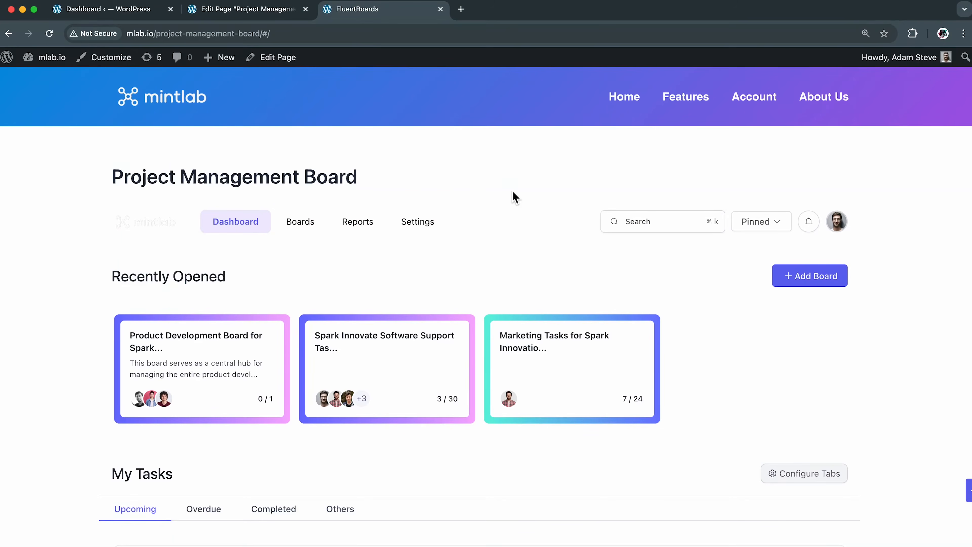
Copy the Project Management Board page URL and open it in a new Incognito window
click(363, 34)
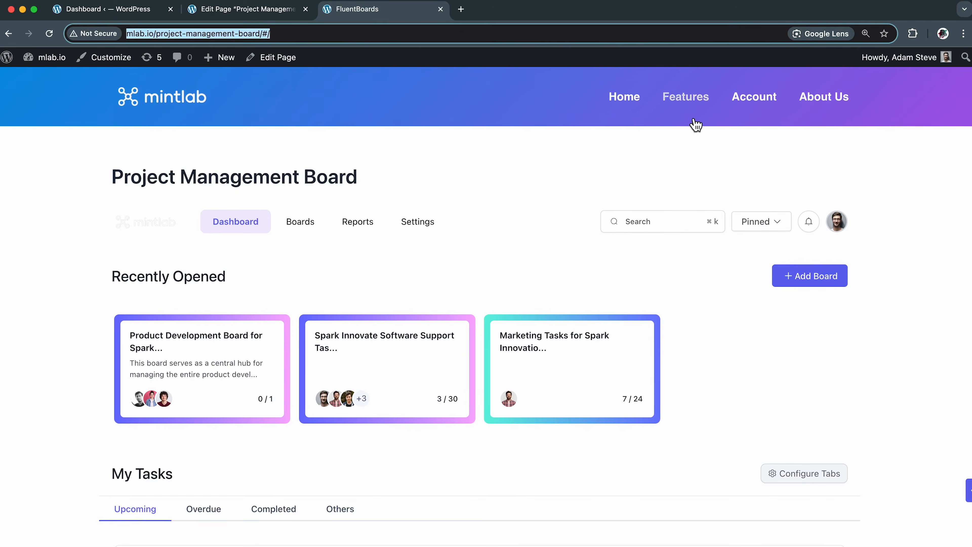
click(964, 34)
click(880, 119)
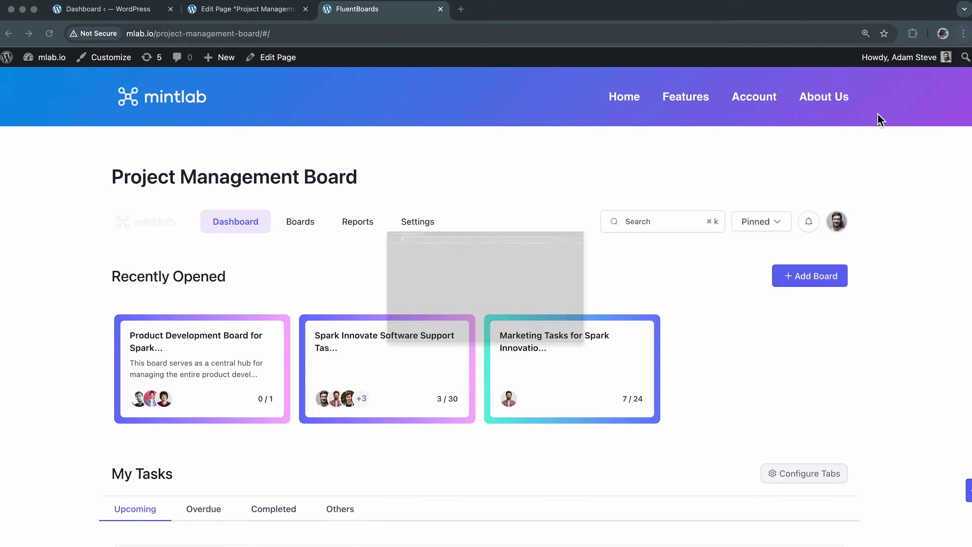
click(310, 35)
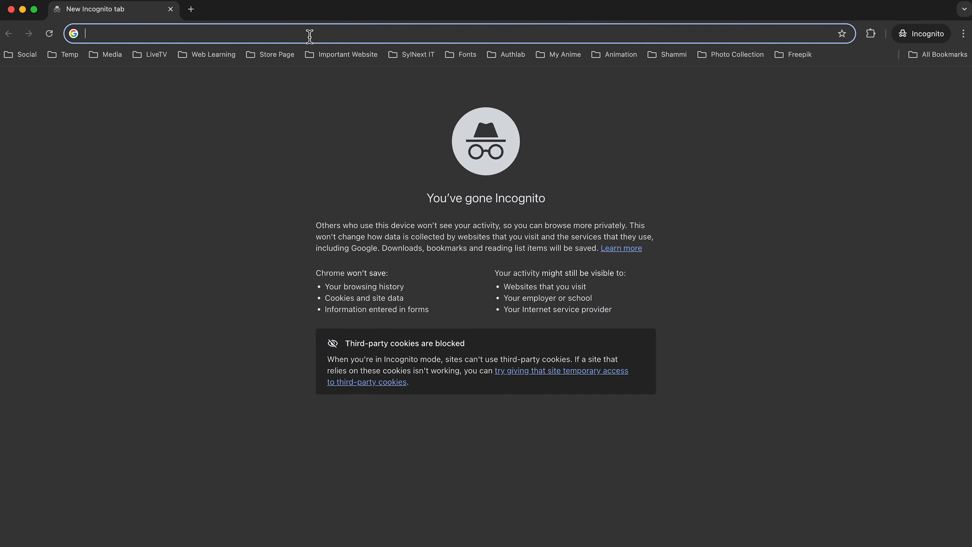
key(super+v)
key(Return)
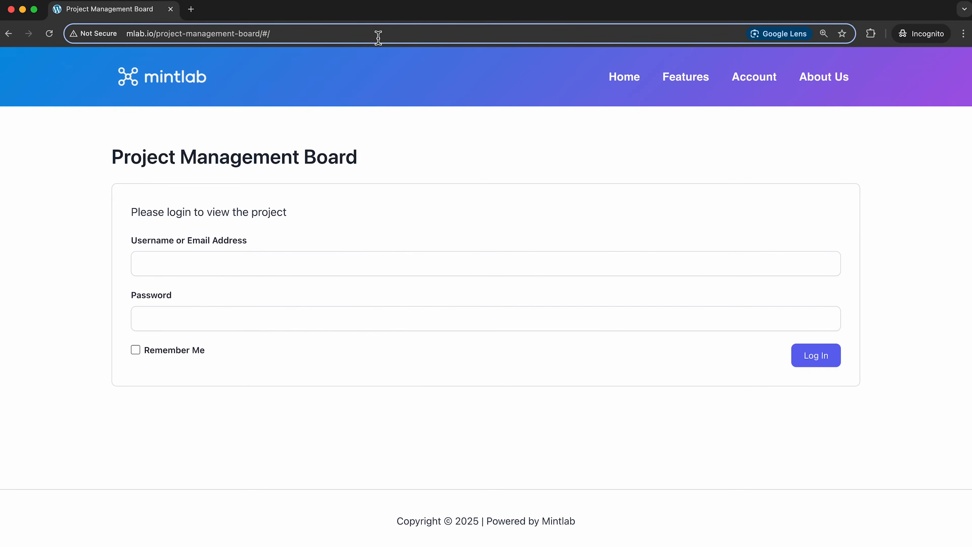
Log in to the portal page with the board member's username and account password
click(353, 260)
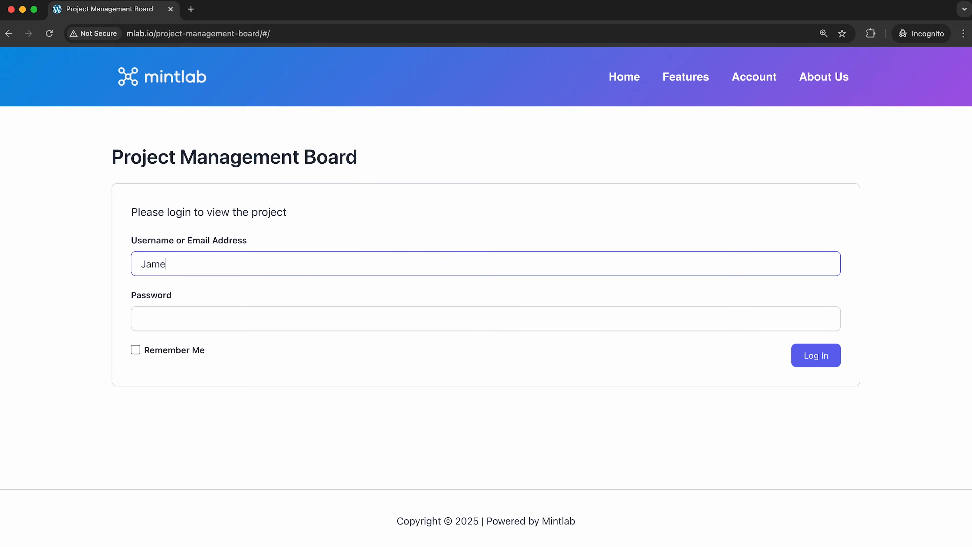
click(317, 321)
text(••)
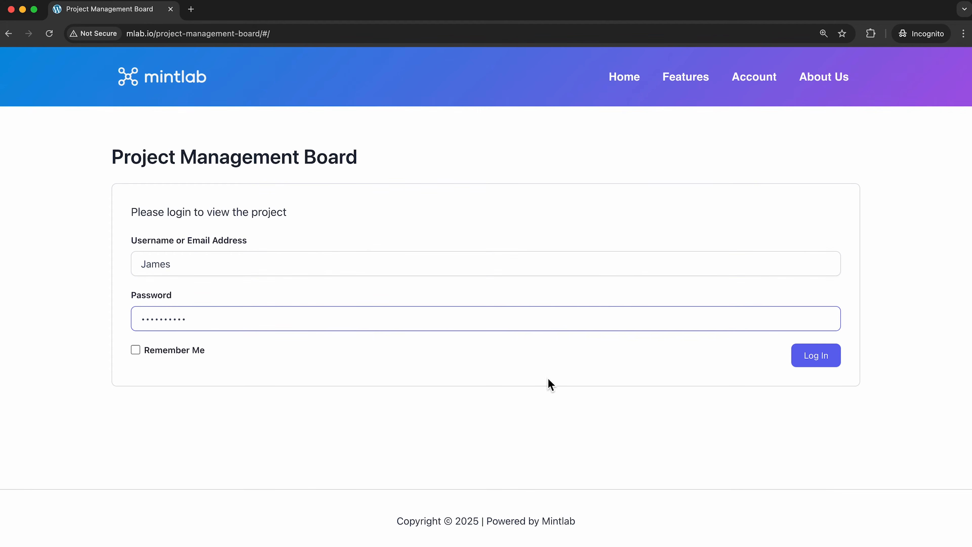
click(826, 360)
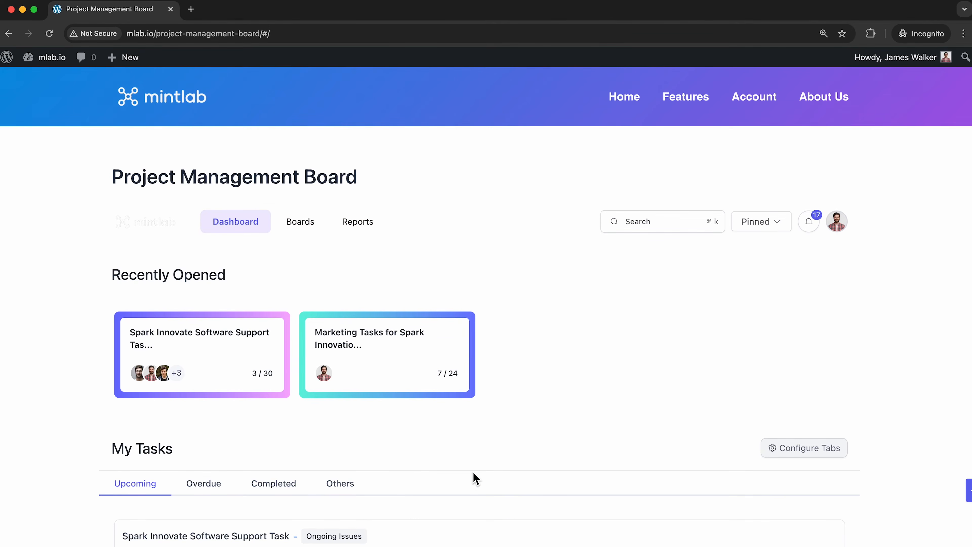
Examine the member's portal dashboard, assigned tasks and accessible boards
scroll(503, 445, down, 10)
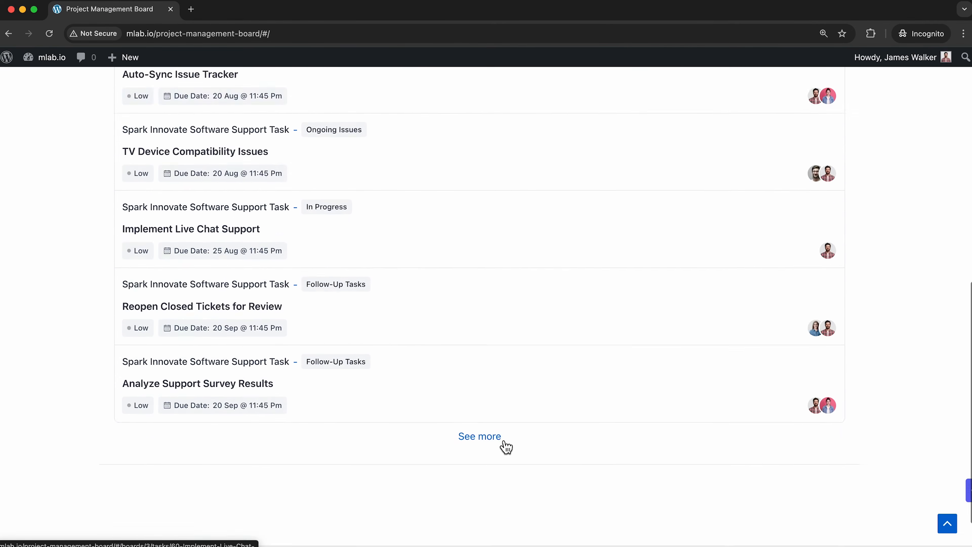
scroll(504, 447, up, 10)
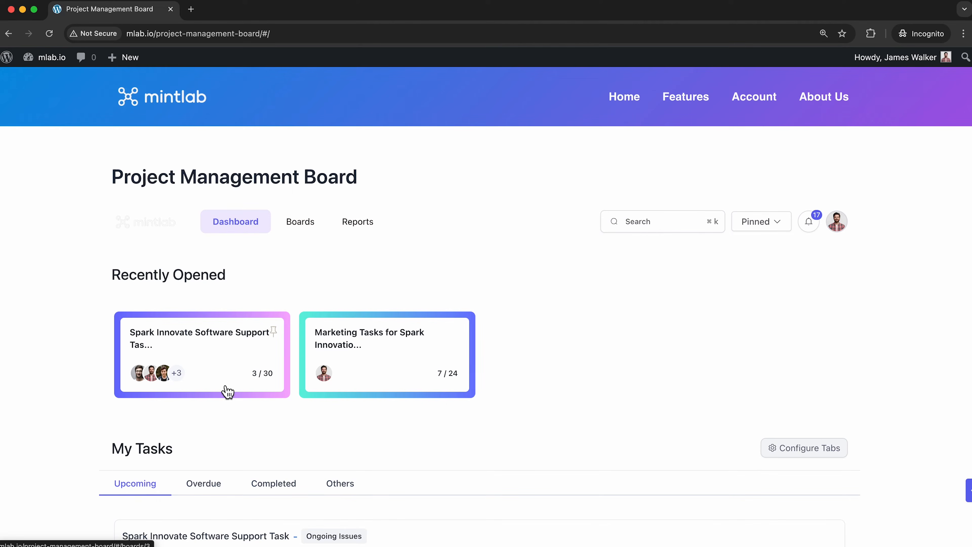
click(310, 230)
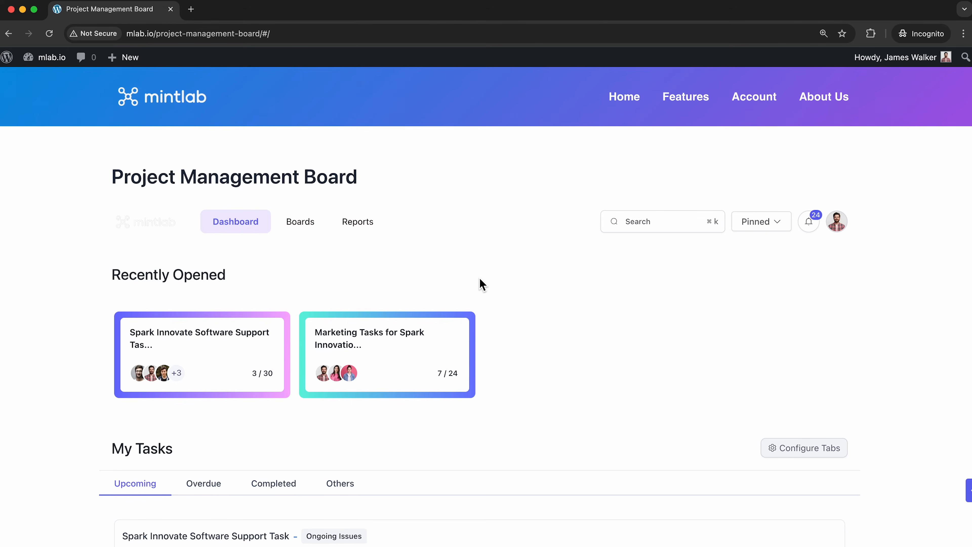
Open the member's profile and review the Upcoming, Overdue, Completed and Others task lists
click(843, 230)
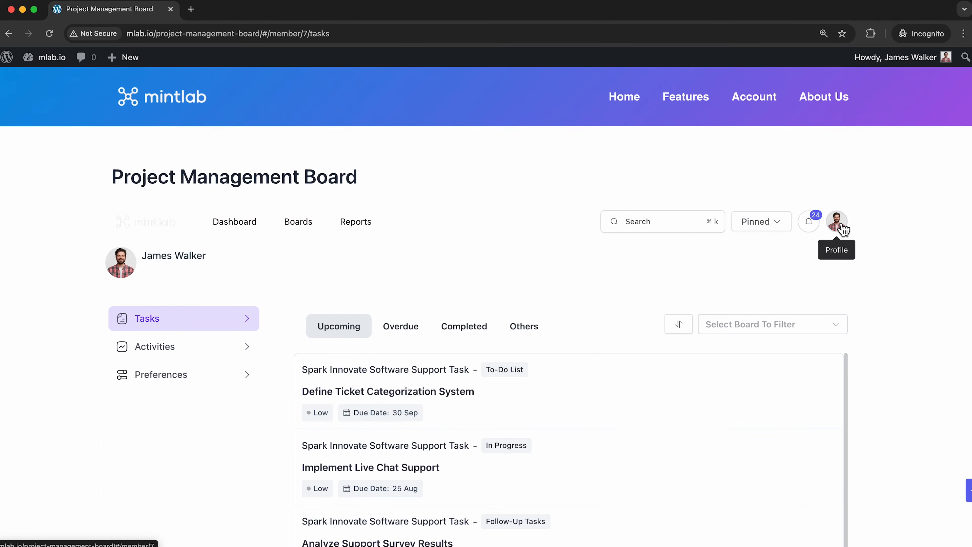
scroll(633, 395, down, 5)
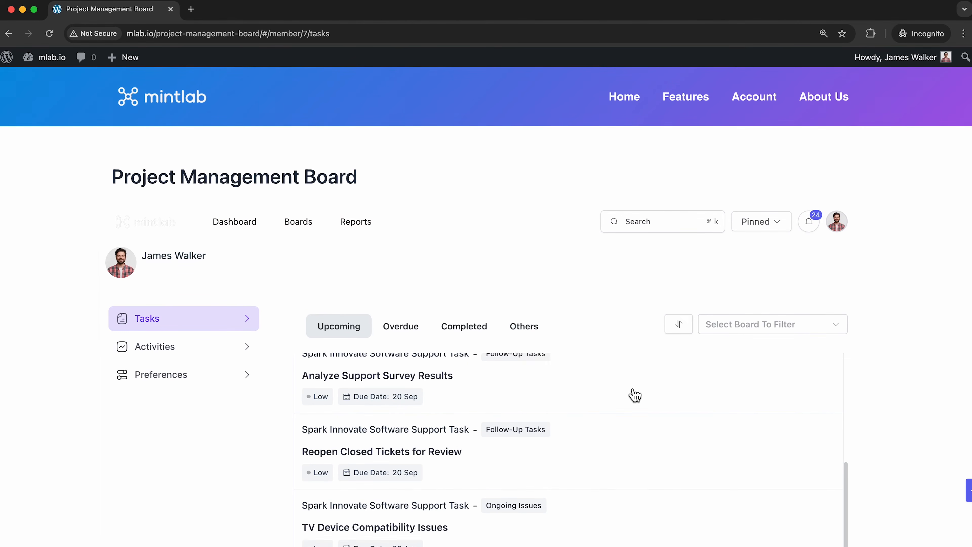
scroll(631, 395, up, 5)
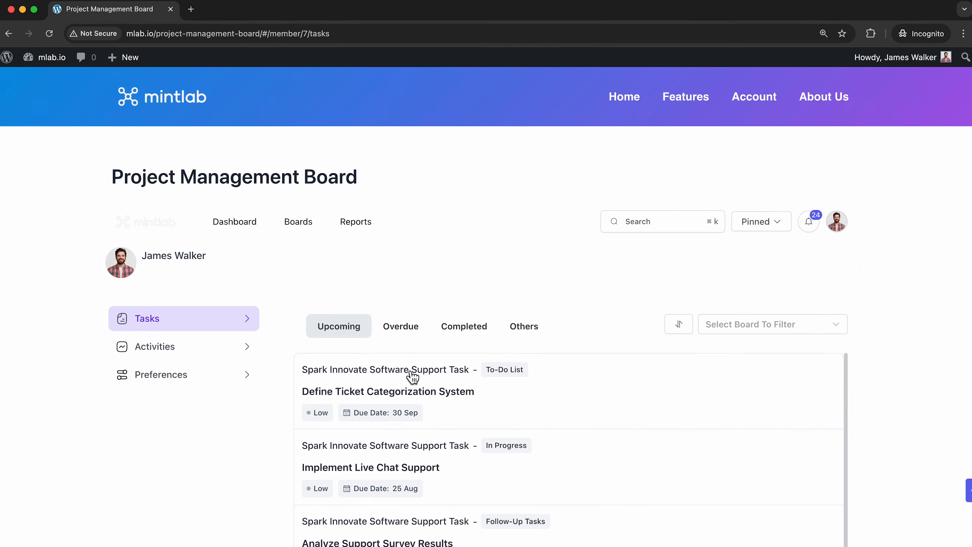
scroll(588, 283, down, 2)
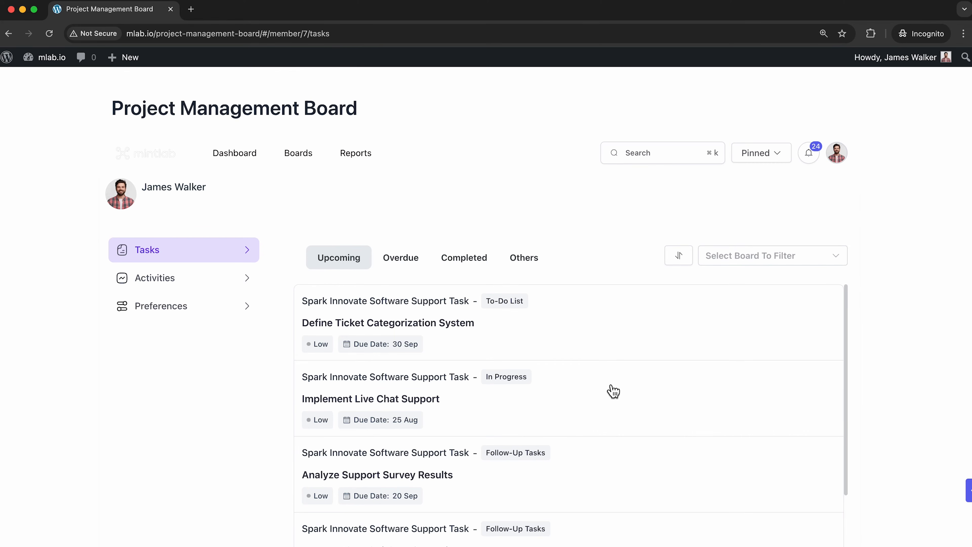
scroll(614, 390, down, 4)
scroll(613, 390, up, 4)
click(412, 267)
click(480, 268)
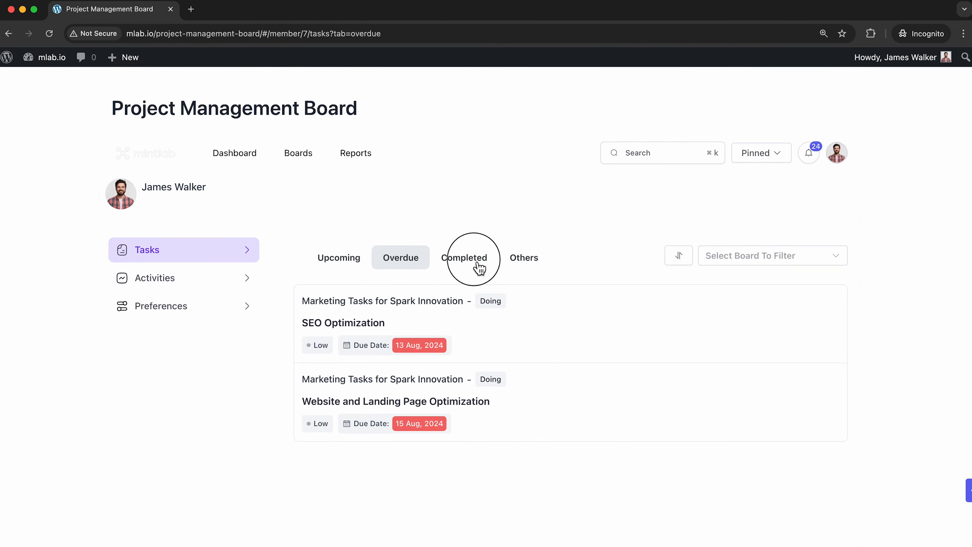
click(532, 265)
click(342, 267)
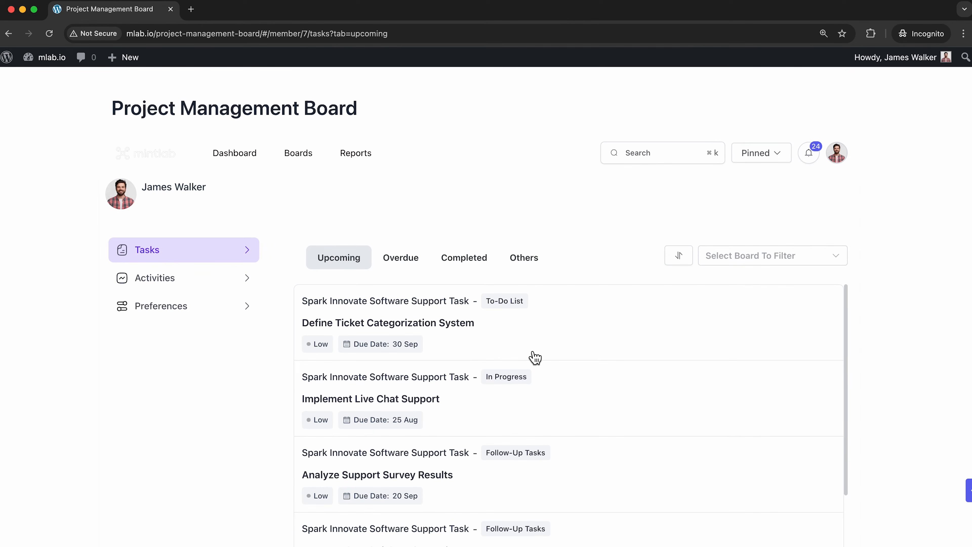
scroll(586, 282, up, 2)
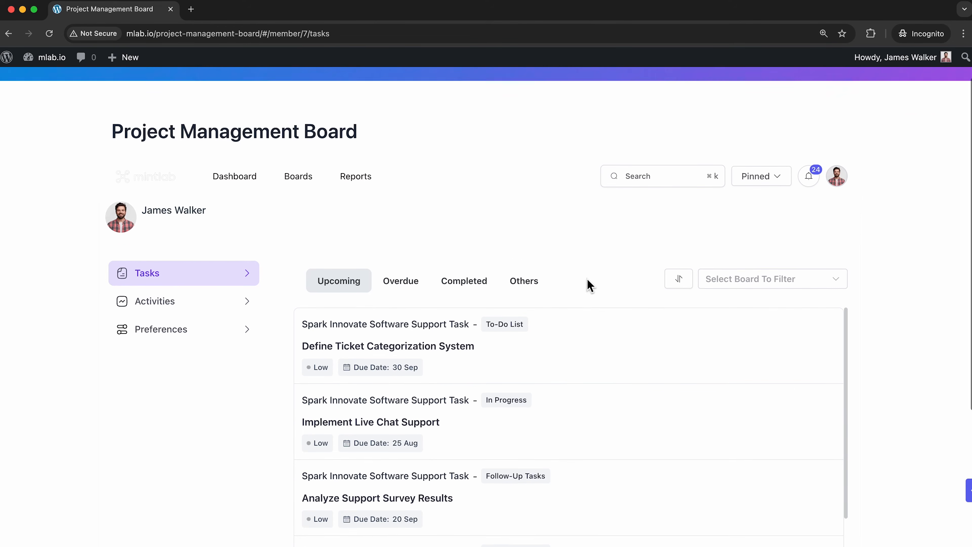
Create an "SEO Optimization" task on the Marketing Tasks for Spark Innovation board in the Doing stage, with Go To task after creation enabled
click(954, 494)
click(840, 178)
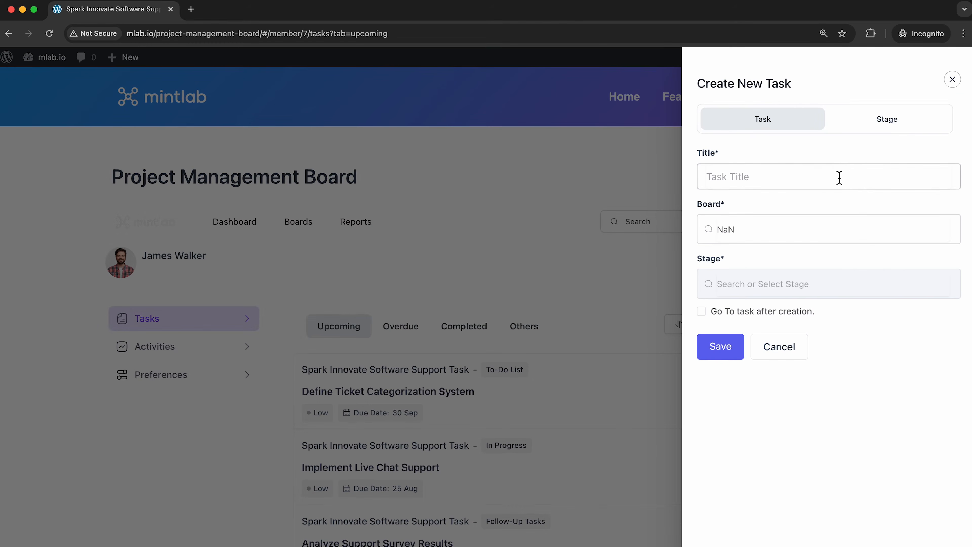
text(SEO Optimization)
click(840, 230)
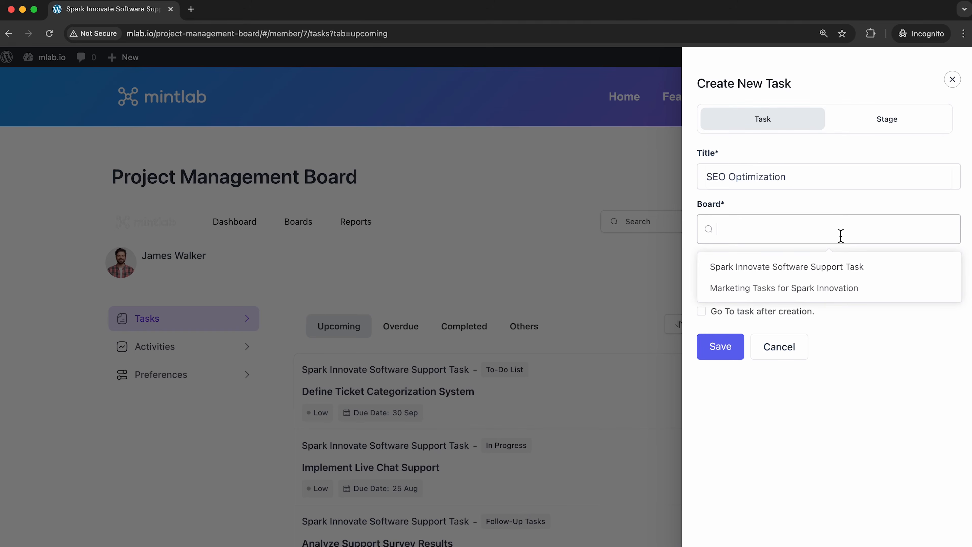
click(819, 287)
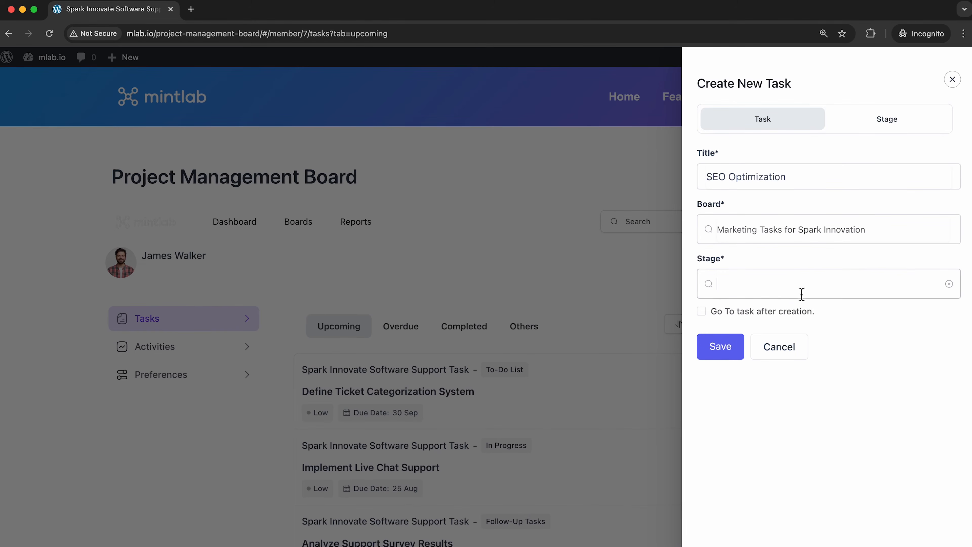
click(802, 348)
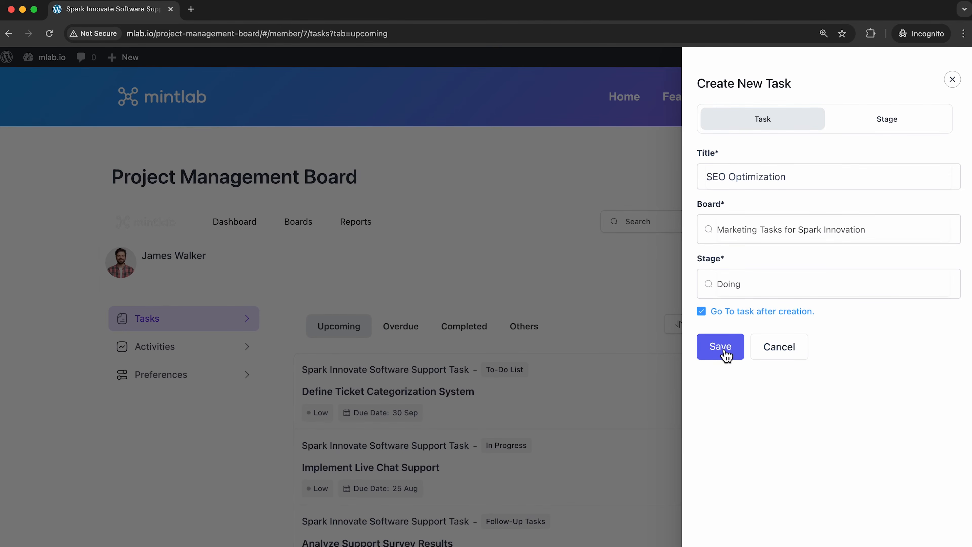
click(725, 354)
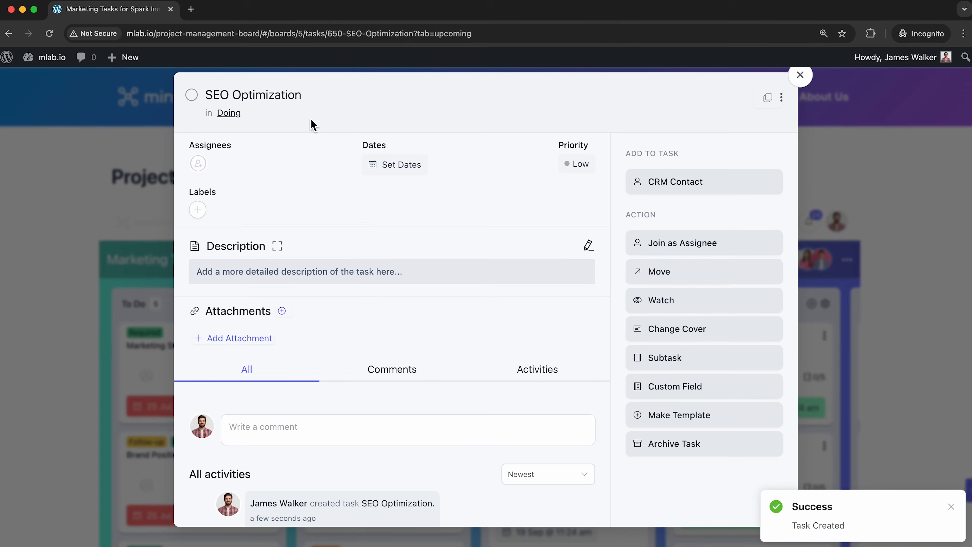
Assign the logged-in member to the new SEO Optimization task and close the task details
click(198, 164)
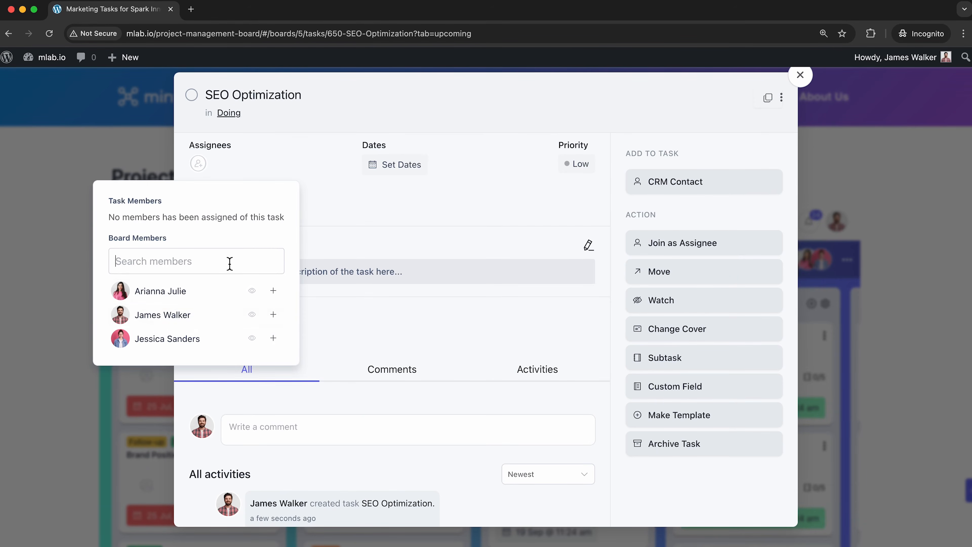
click(274, 315)
click(440, 222)
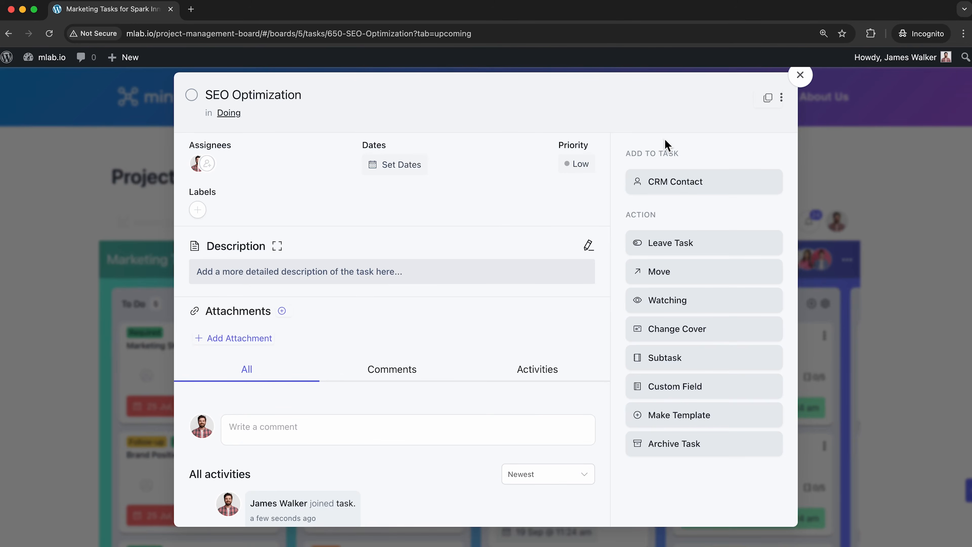
click(800, 75)
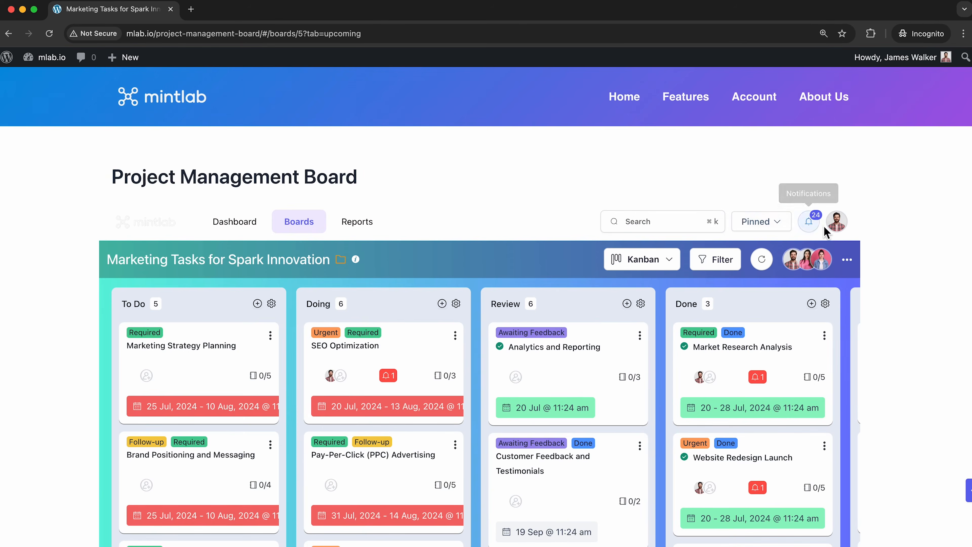
In the member's profile preferences, enable email notifications for Comment, Stage Changed, Assigned to a task and Watch created tasks, and save the settings
click(837, 222)
scroll(528, 276, down, 3)
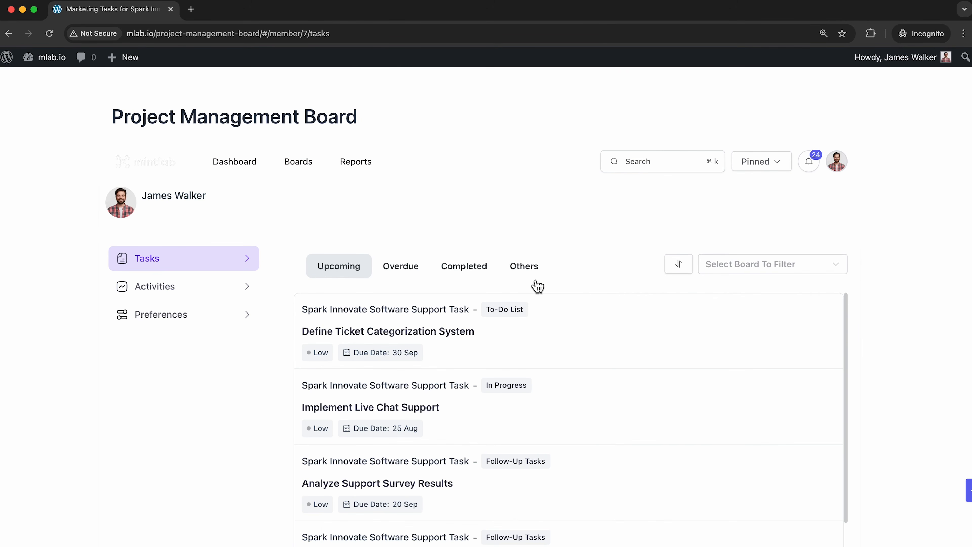
click(200, 316)
scroll(581, 342, down, 5)
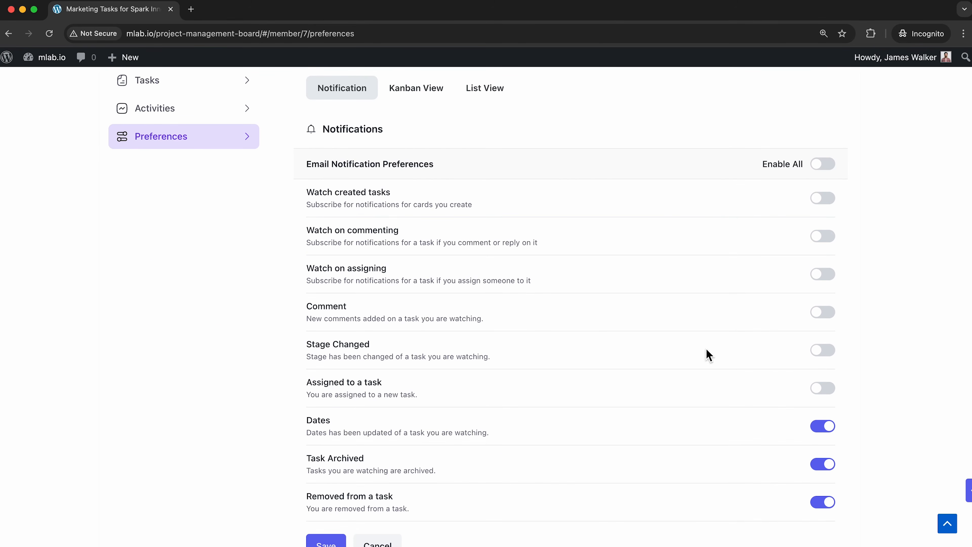
click(827, 315)
click(827, 355)
click(828, 394)
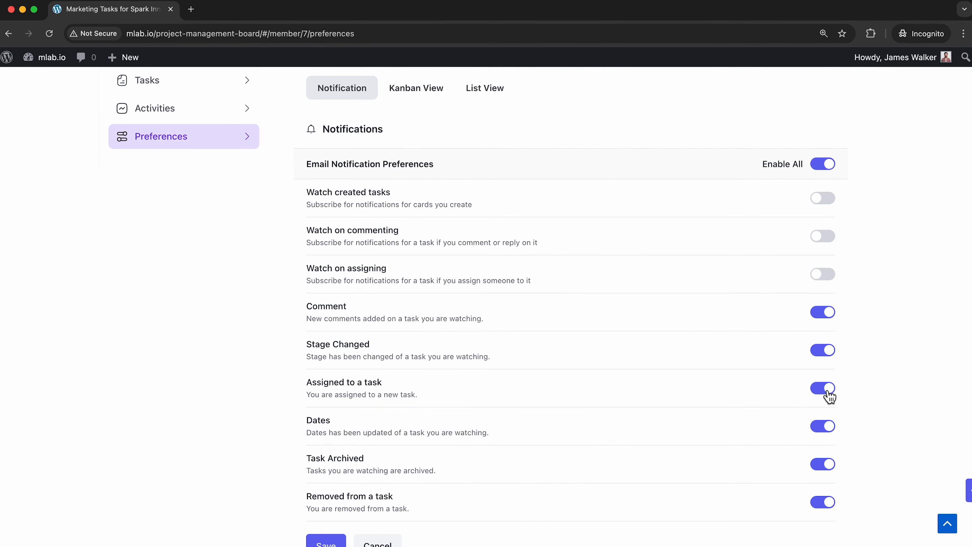
click(834, 209)
scroll(591, 396, down, 3)
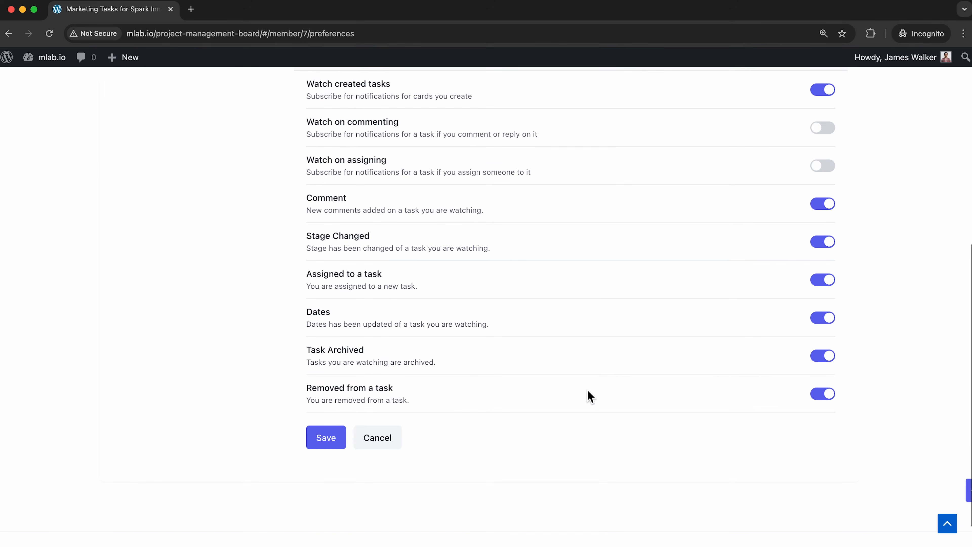
click(327, 438)
scroll(518, 419, up, 4)
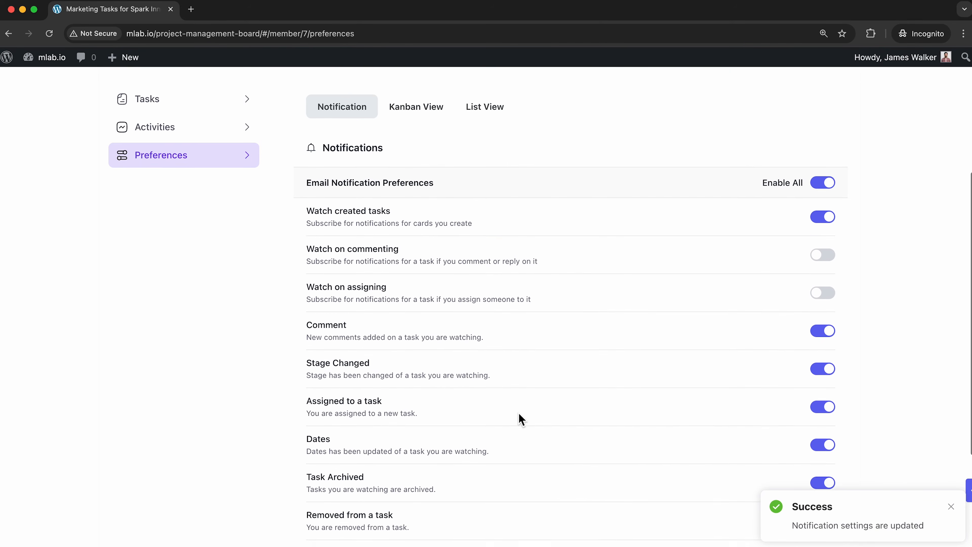
scroll(519, 420, up, 1)
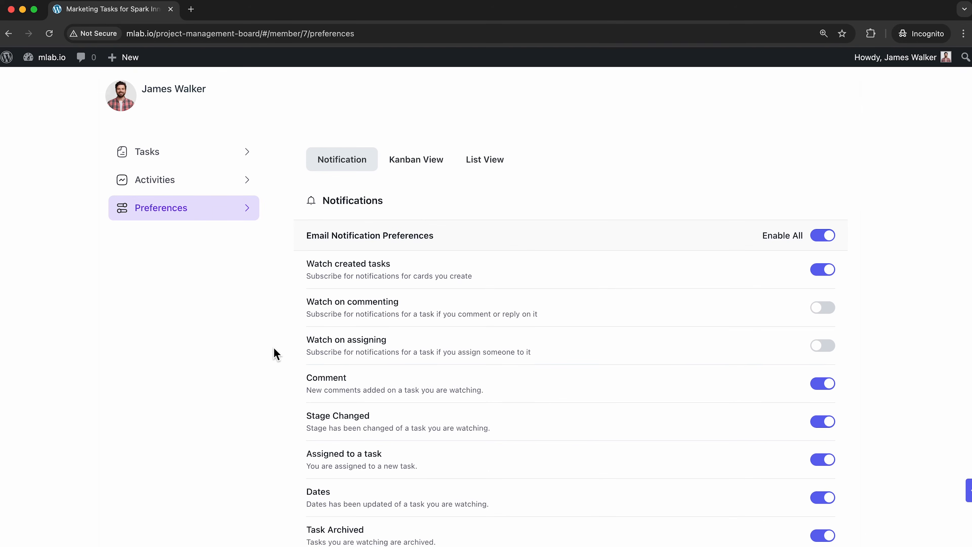
Review the Kanban View and List View display preferences for task cards and rows
click(423, 167)
scroll(575, 372, down, 3)
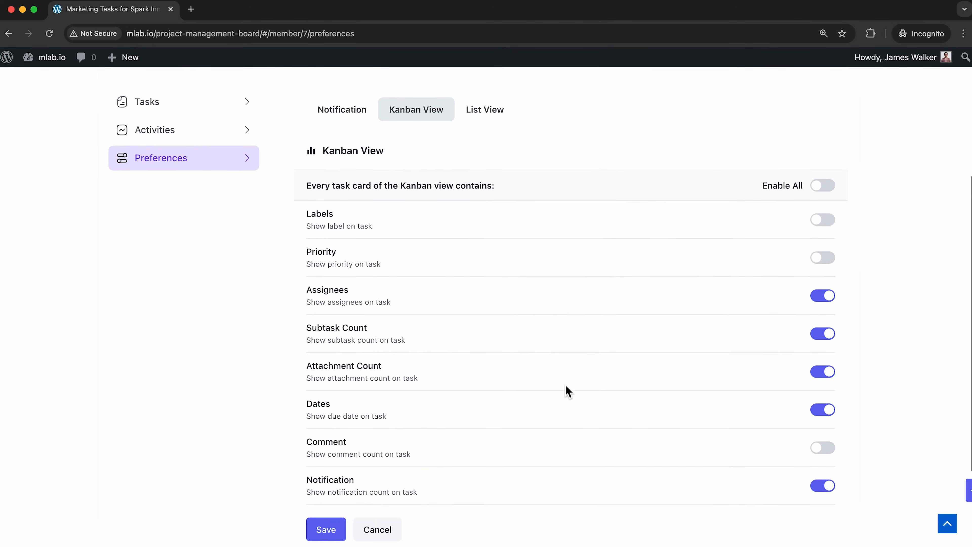
scroll(561, 283, up, 3)
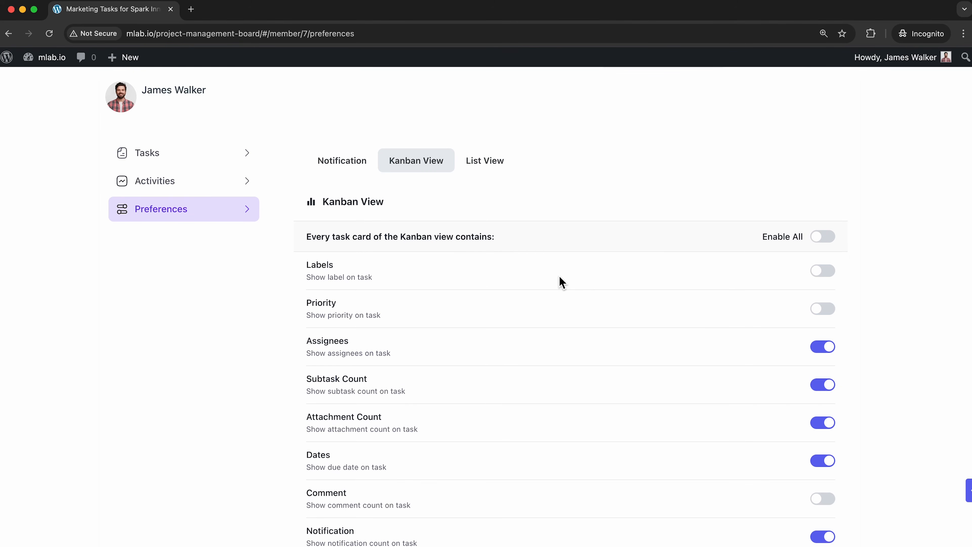
click(492, 169)
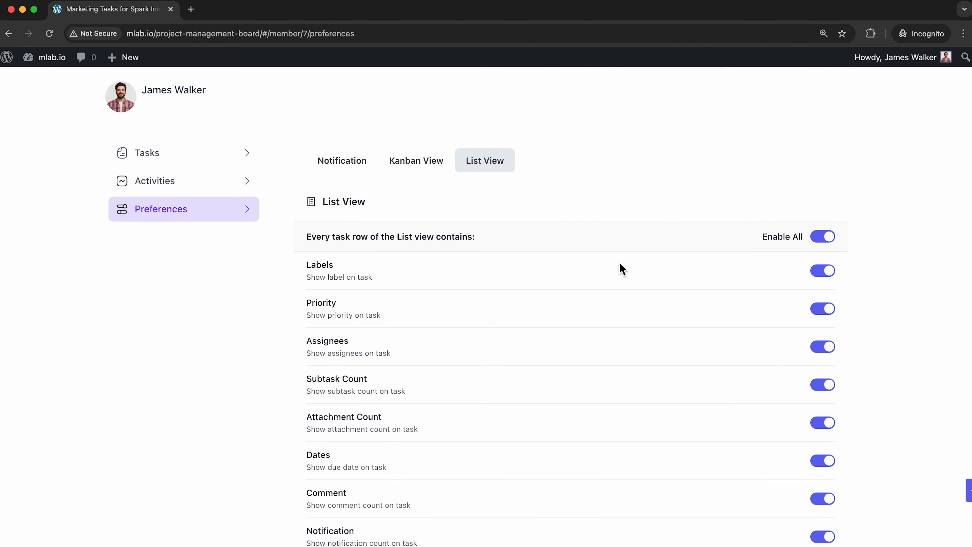
Enable Labels, Priority and Comment on the Kanban view task cards and save the preferences
click(423, 166)
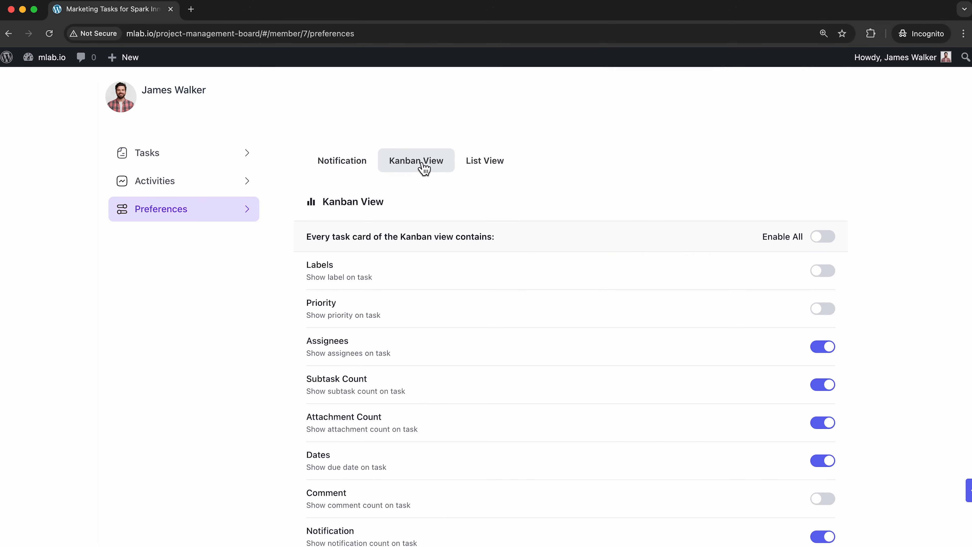
click(829, 276)
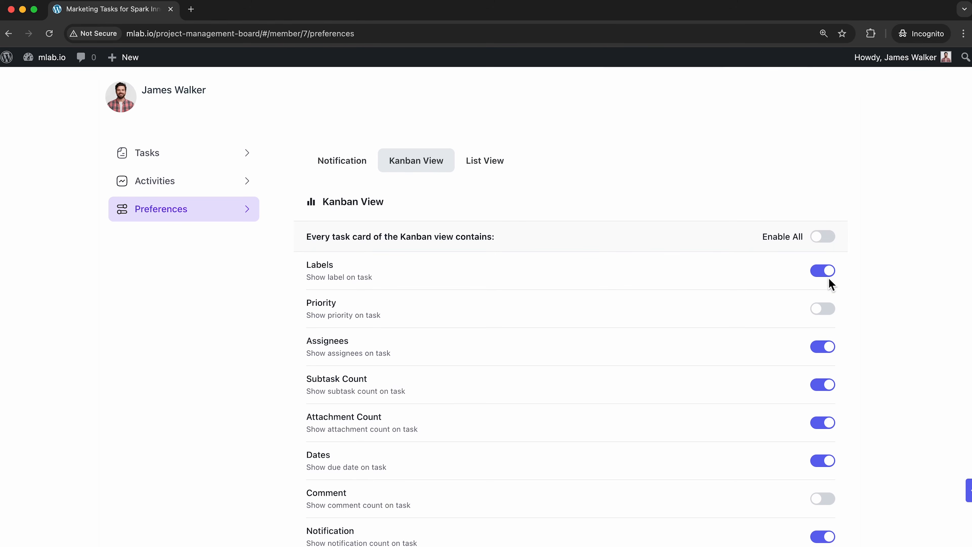
click(829, 311)
scroll(678, 379, down, 2)
scroll(678, 380, down, 2)
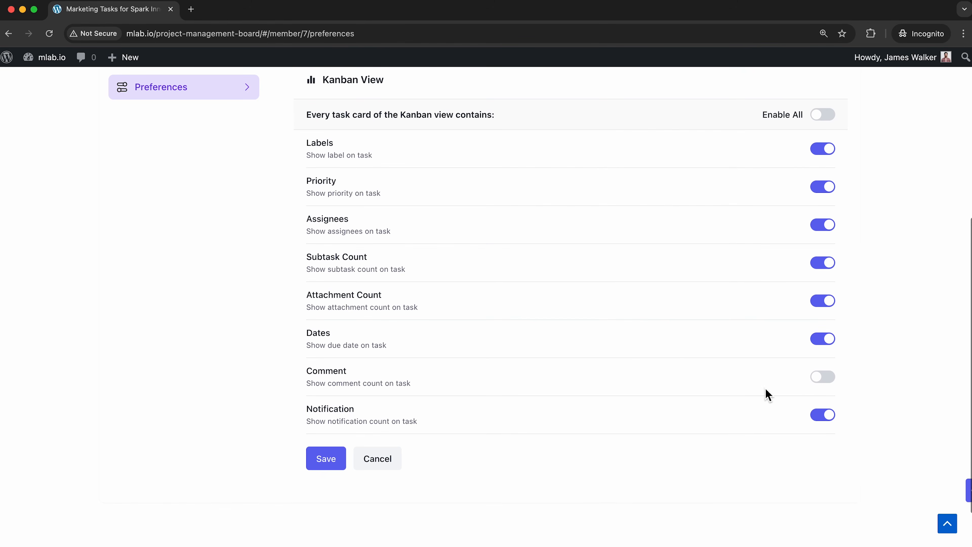
click(824, 379)
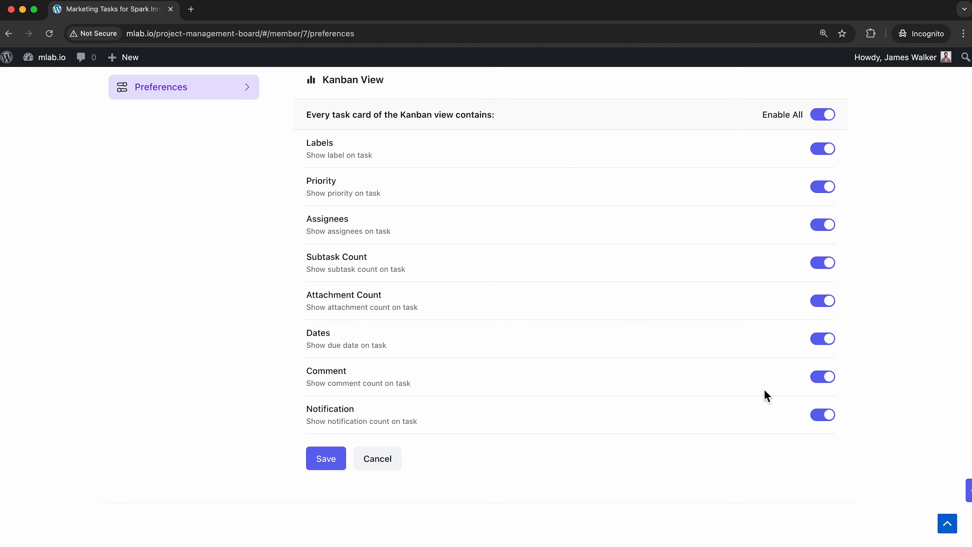
click(329, 459)
scroll(521, 364, up, 4)
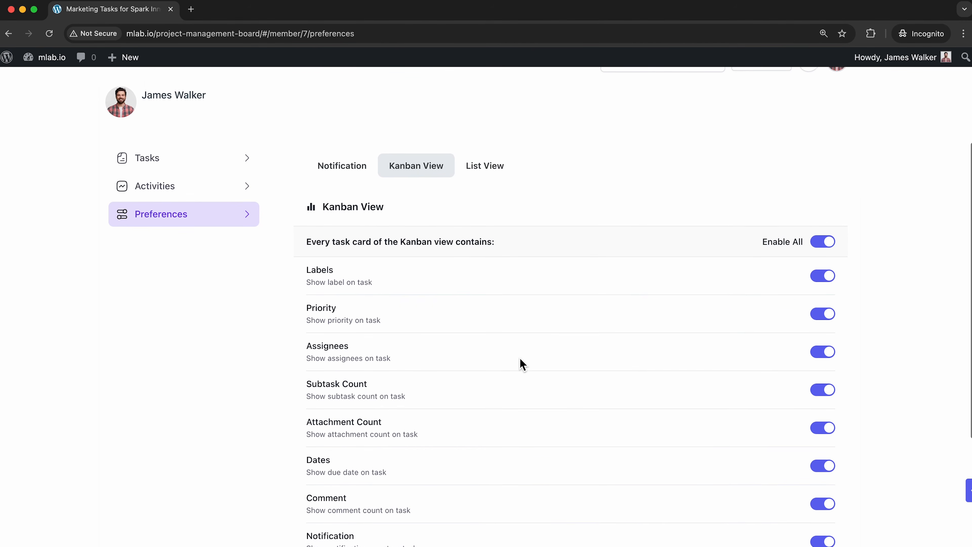
scroll(522, 364, up, 2)
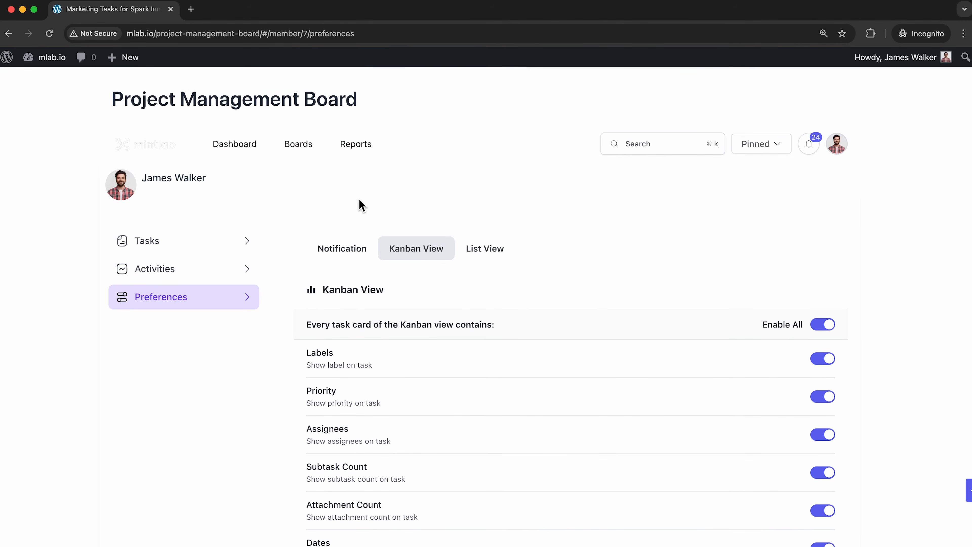
Open the portal's overview of all boards
click(300, 146)
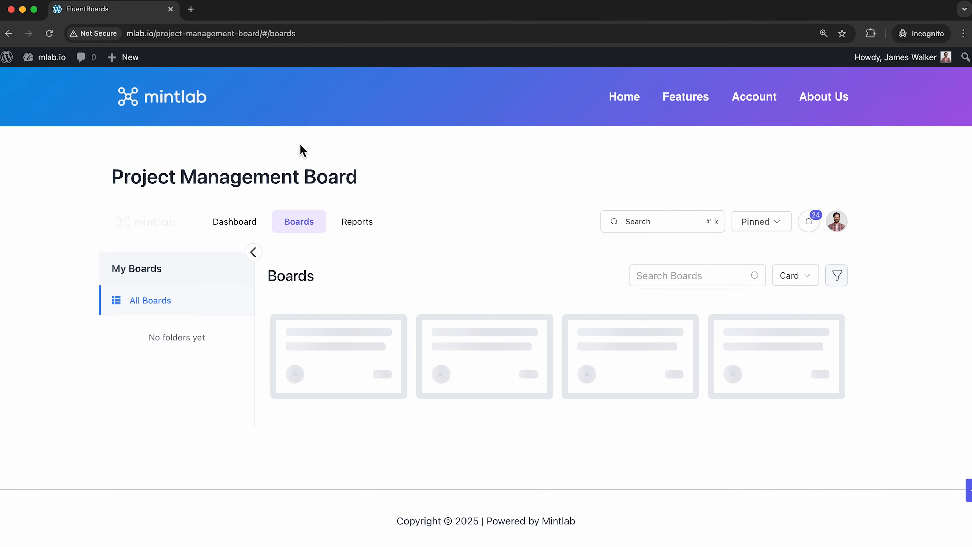